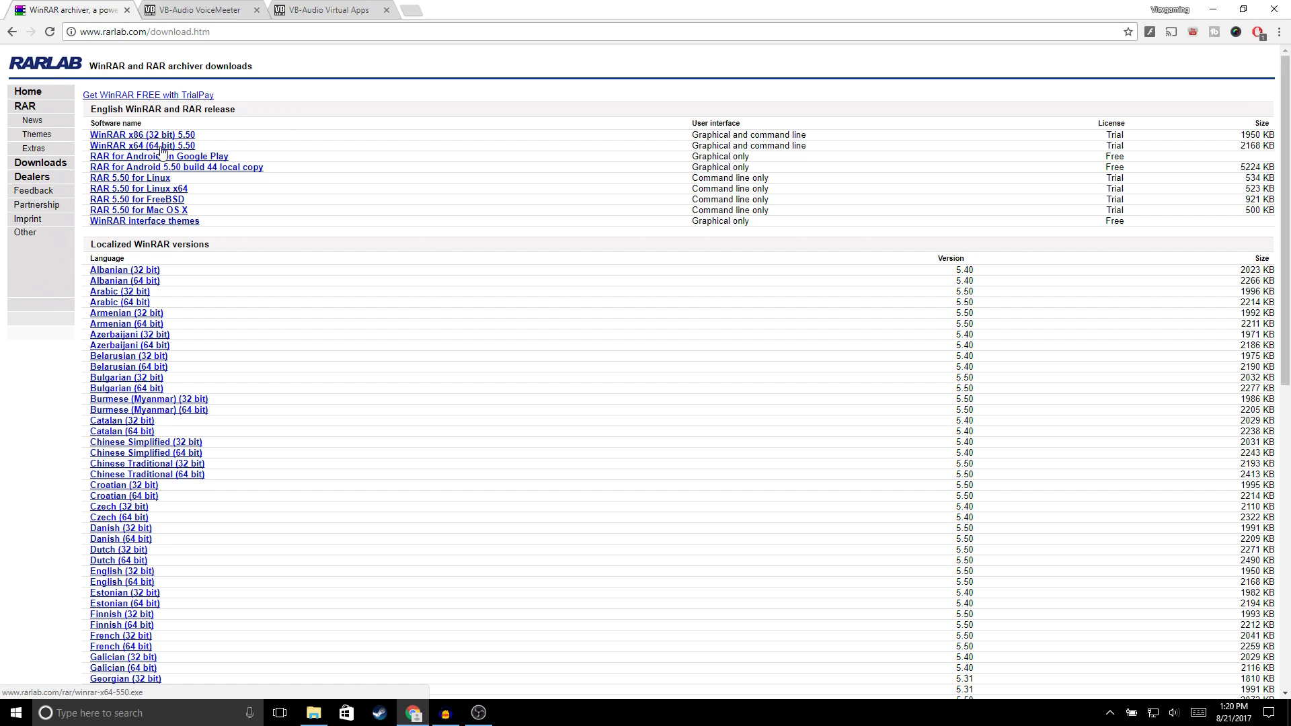
- Switch Chrome from the WinRAR downloads tab to the VB-Audio Voicemeeter tab
key(ctrl+Tab)
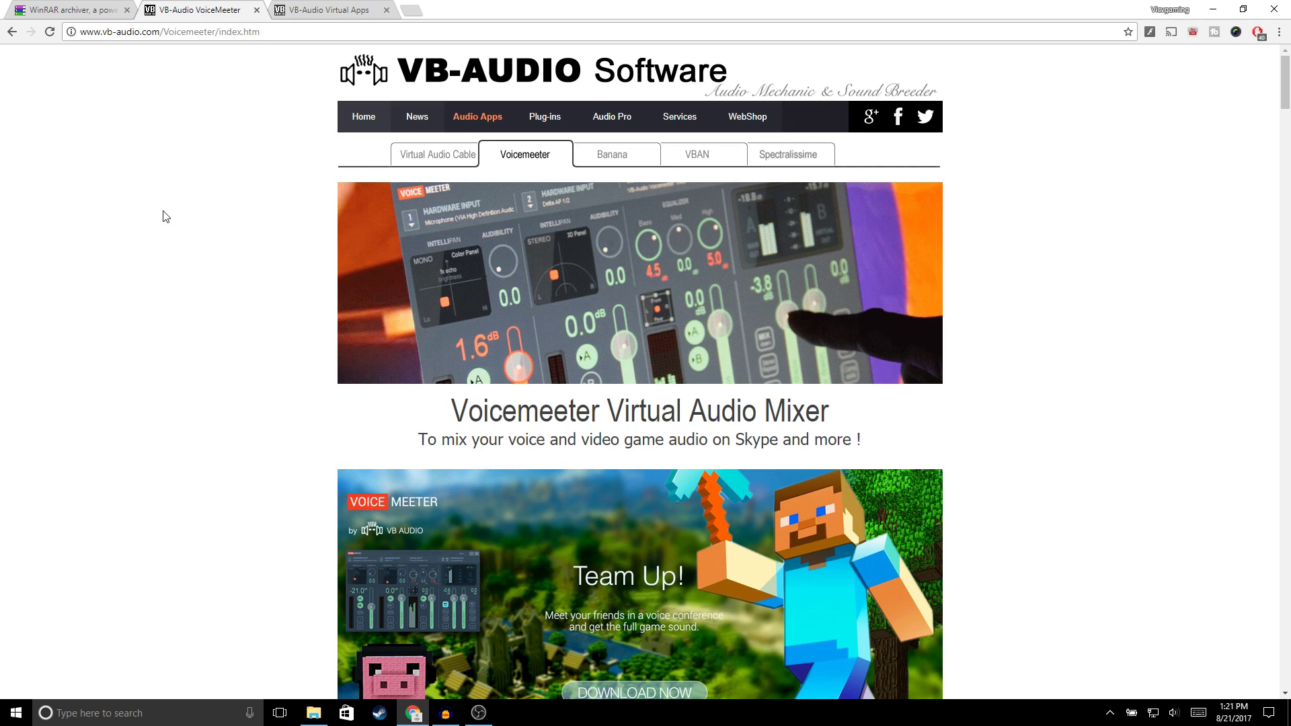
- Review the Voicemeeter install section, then the INSTALL VB-CABLE section on the Virtual Apps page
scroll(165, 216, down, 15)
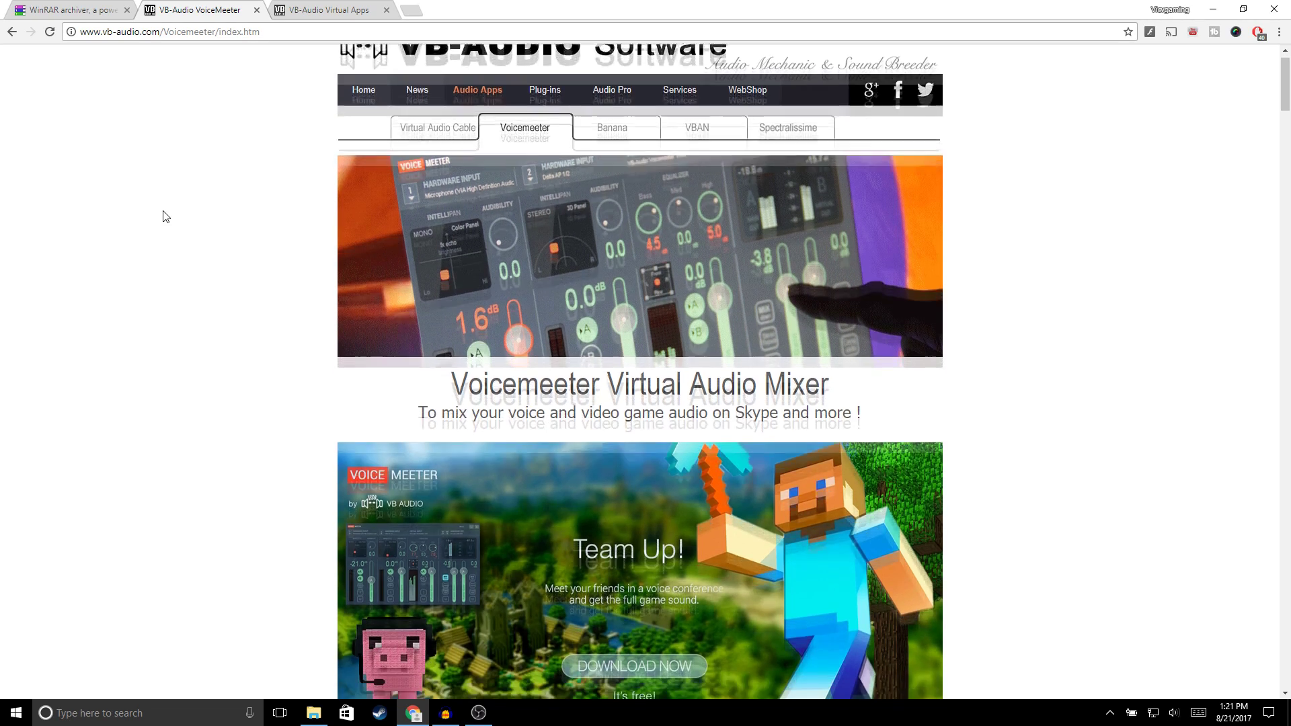
scroll(165, 215, down, 15)
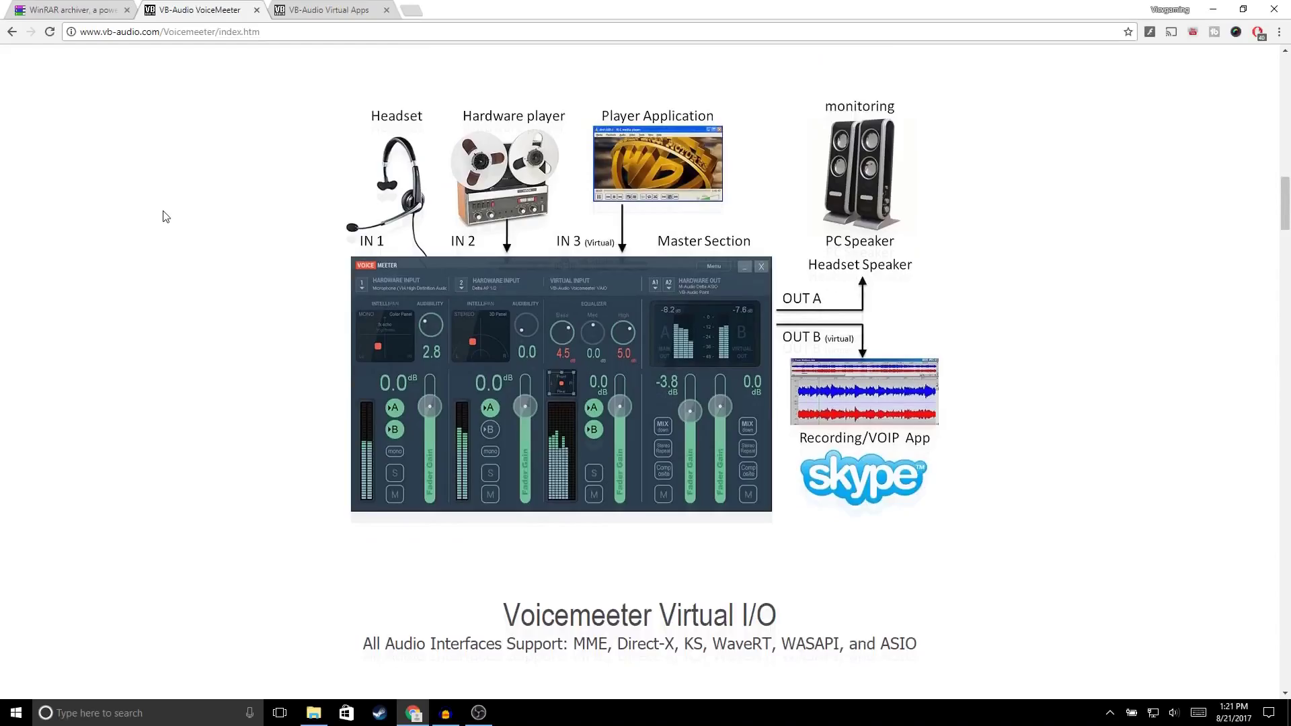
scroll(165, 216, down, 8)
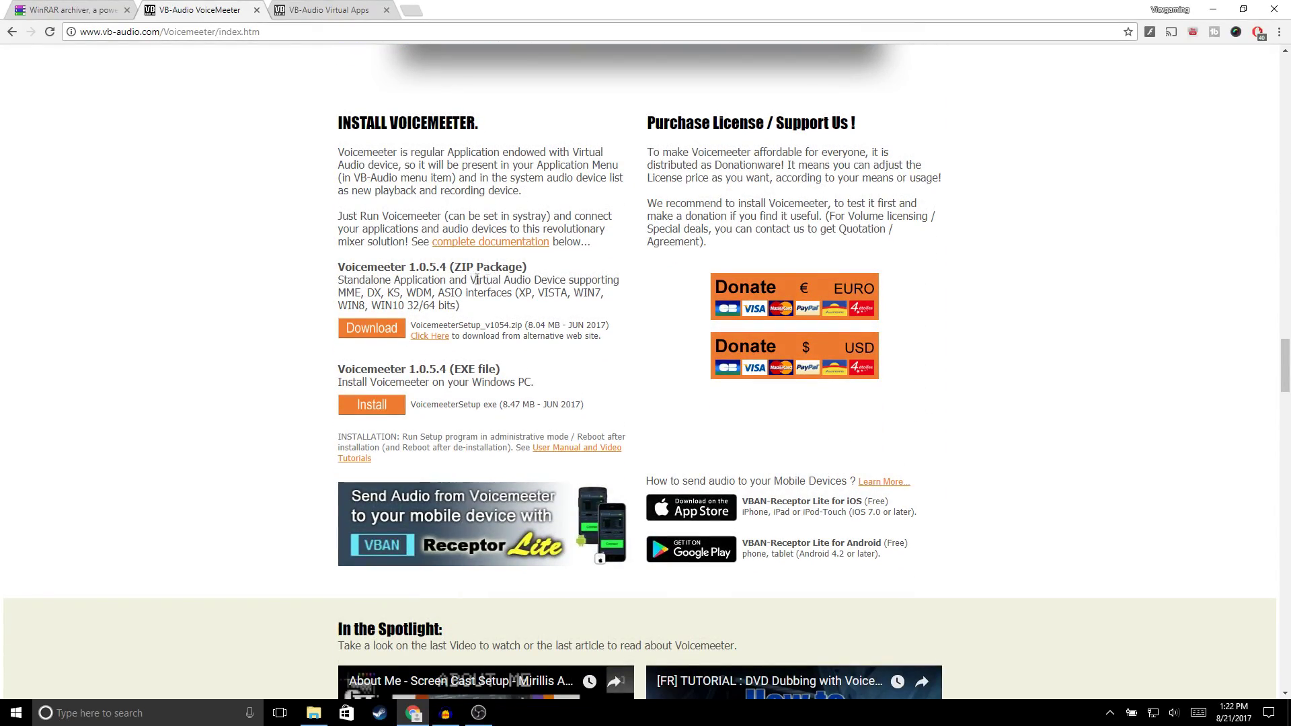
click(313, 15)
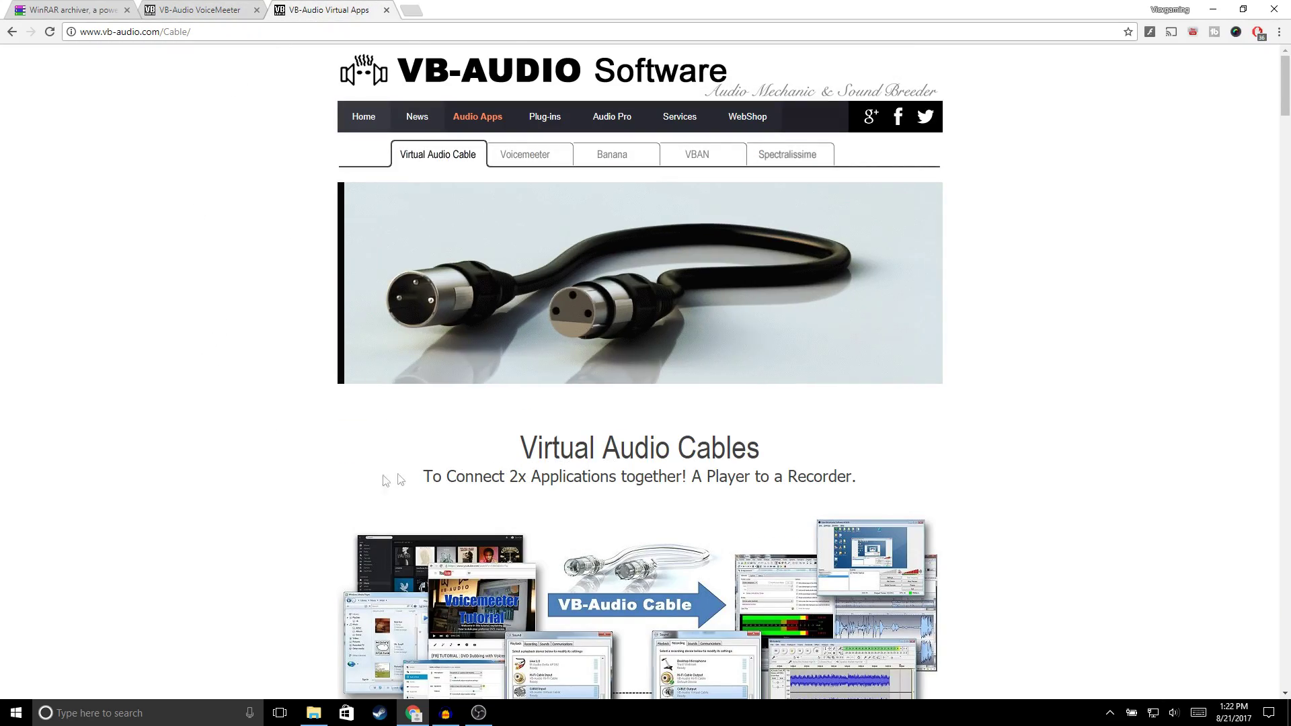
scroll(276, 441, down, 10)
scroll(278, 441, down, 10)
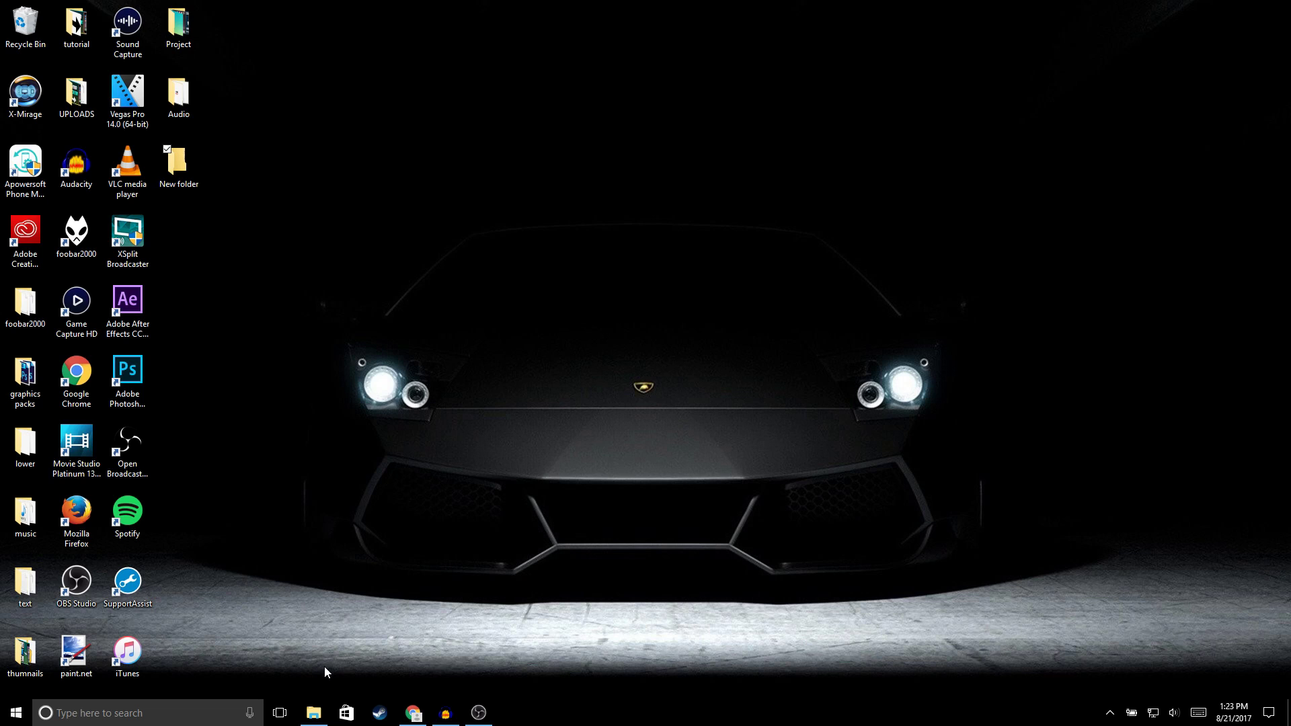
- Open the Downloads folder in File Explorer and find the Voicemeeter archive
click(313, 713)
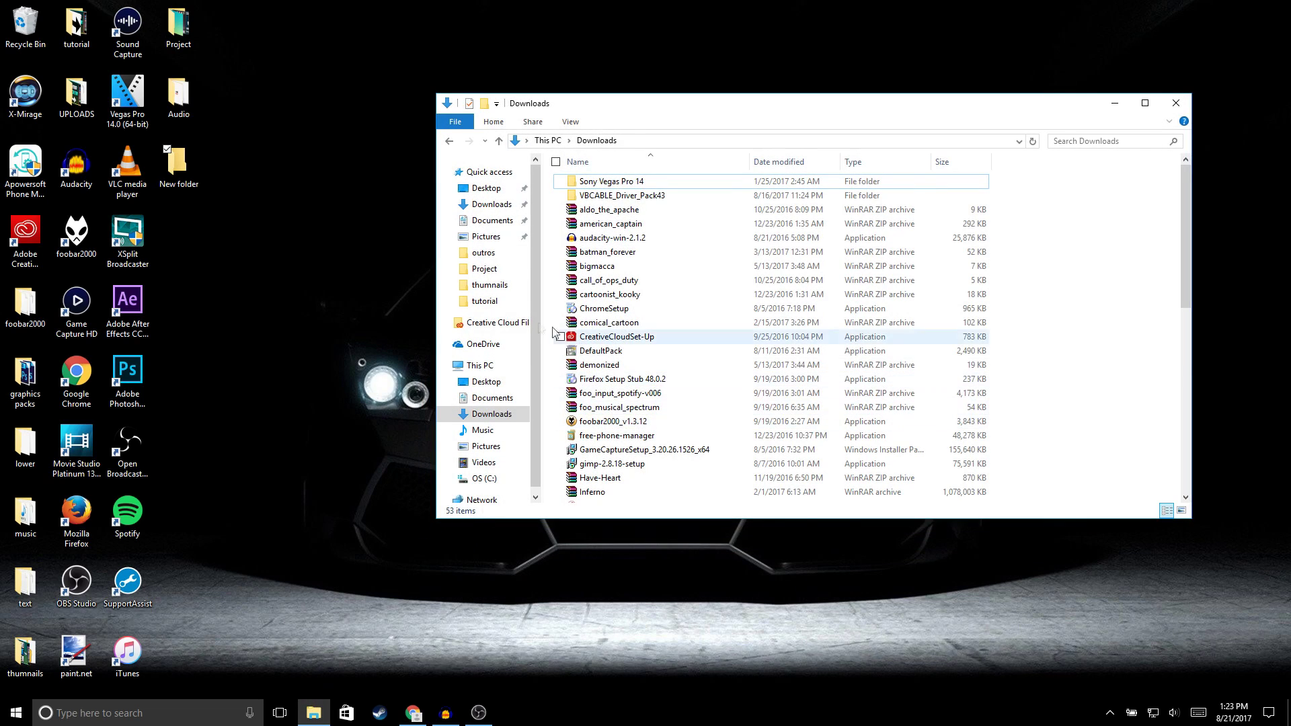
scroll(689, 265, down, 10)
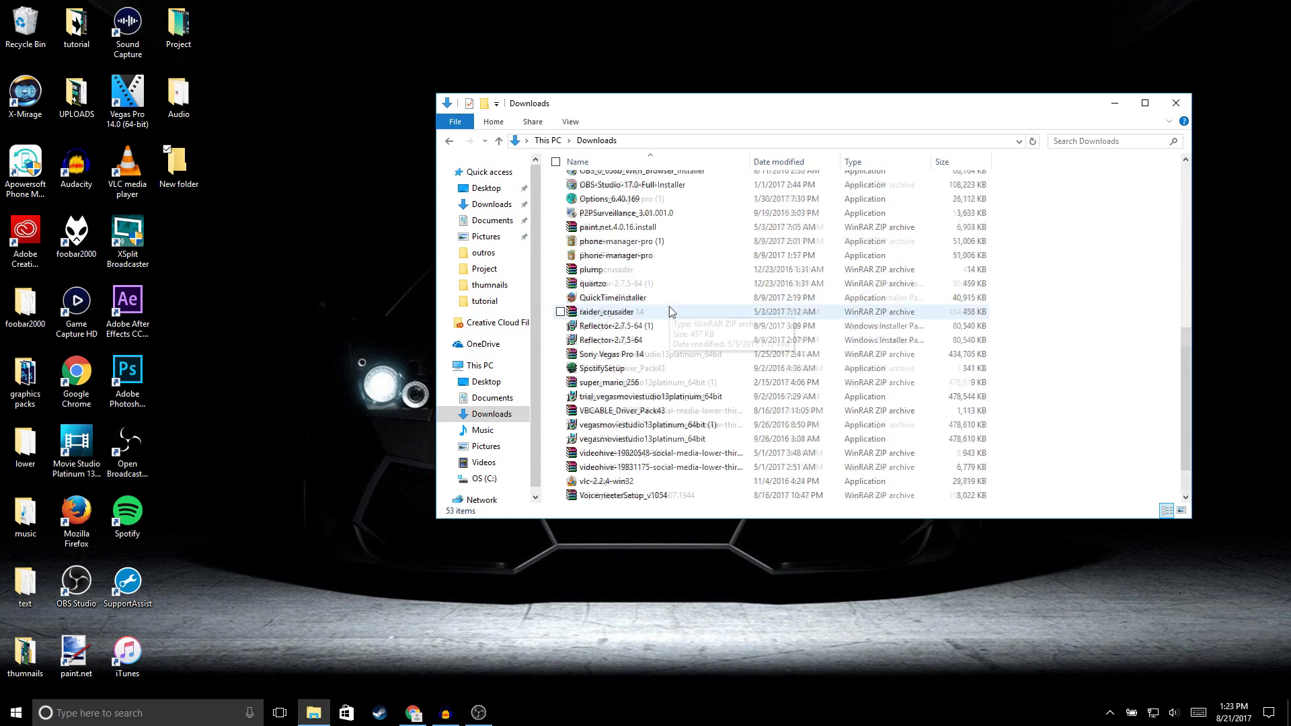
scroll(671, 311, down, 1)
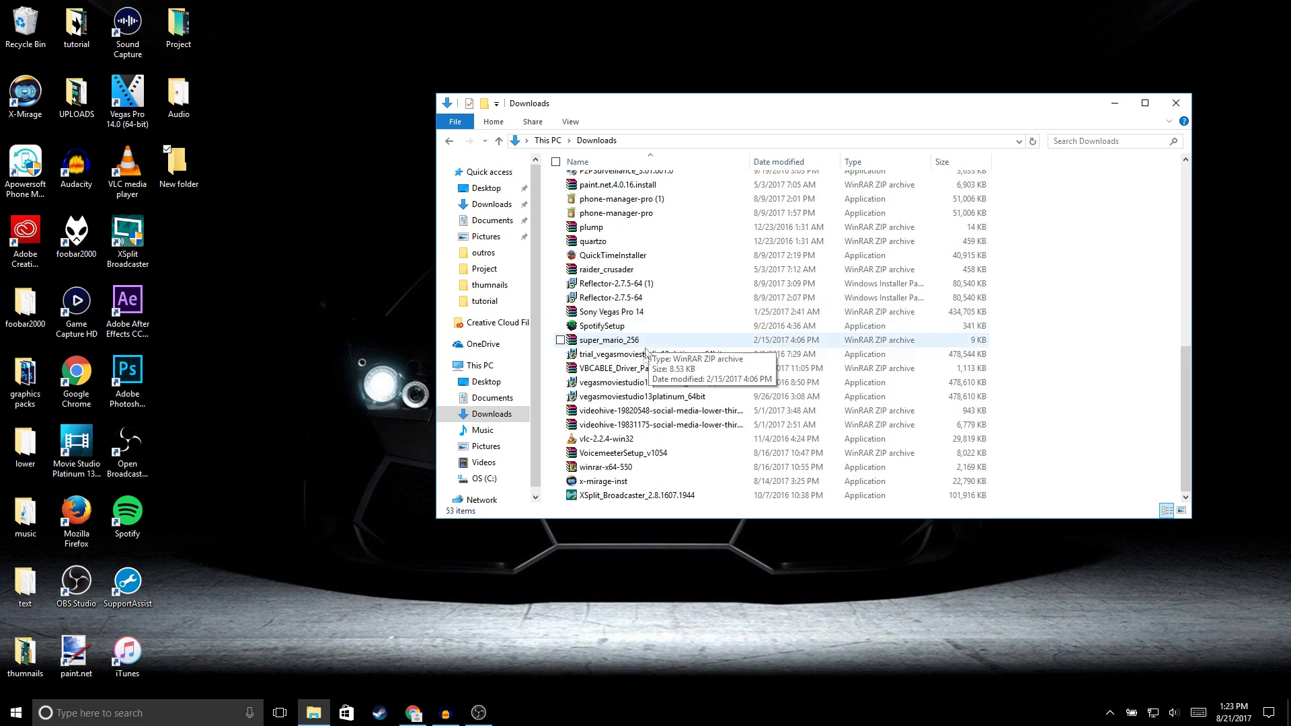
- Extract VoicemeeterSetup_v1054 into the desktop's New folder with WinRAR
click(614, 454)
right_click(618, 454)
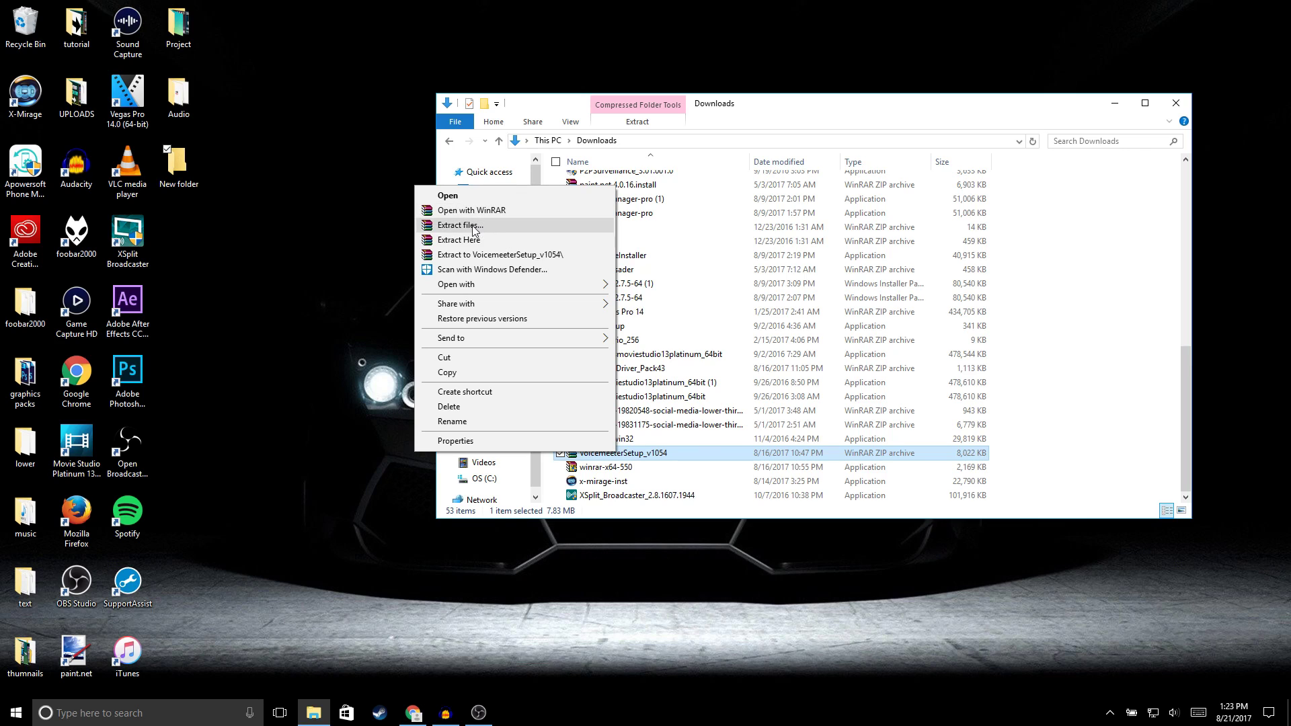
click(460, 226)
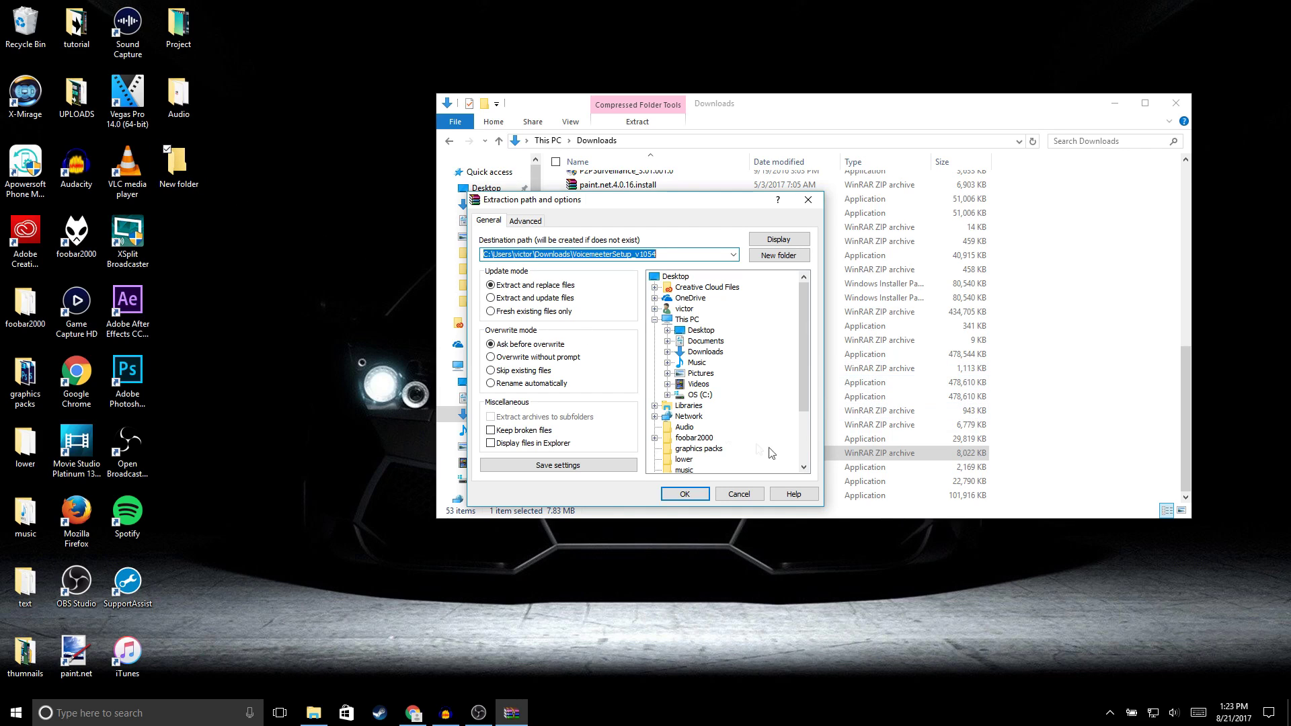
scroll(717, 404, down, 2)
scroll(718, 406, down, 1)
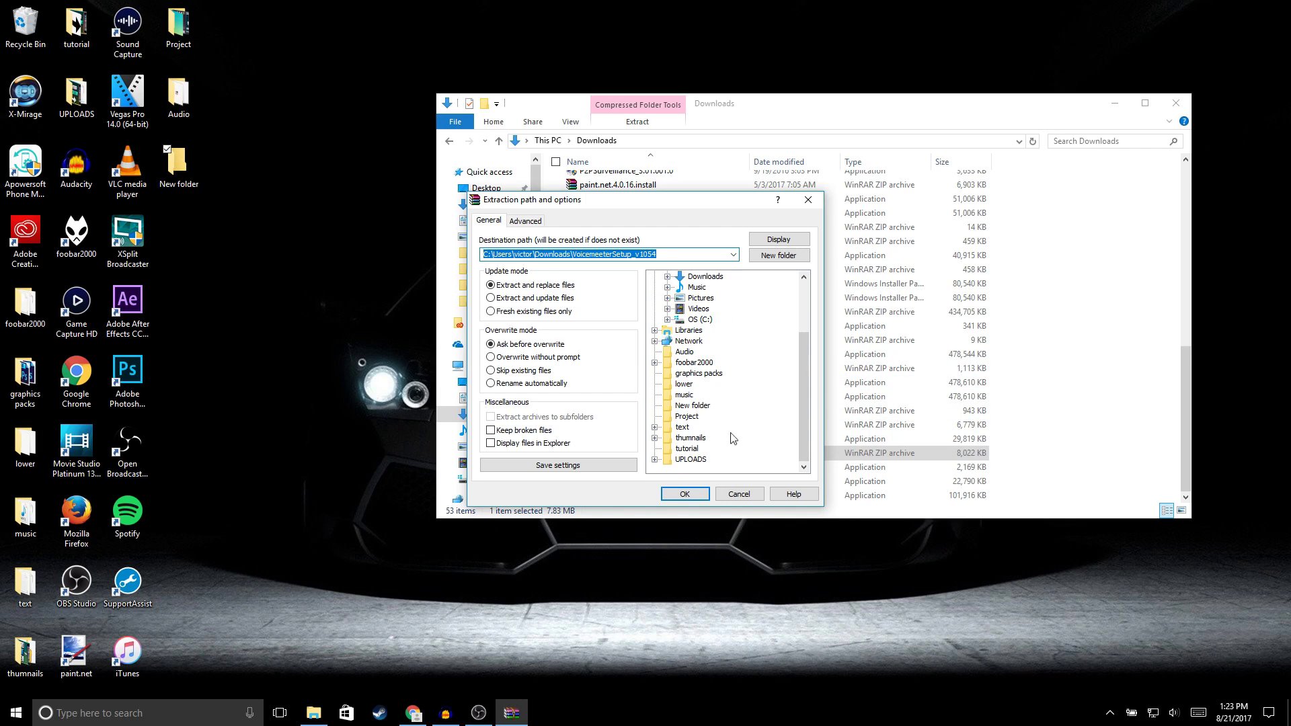
click(696, 406)
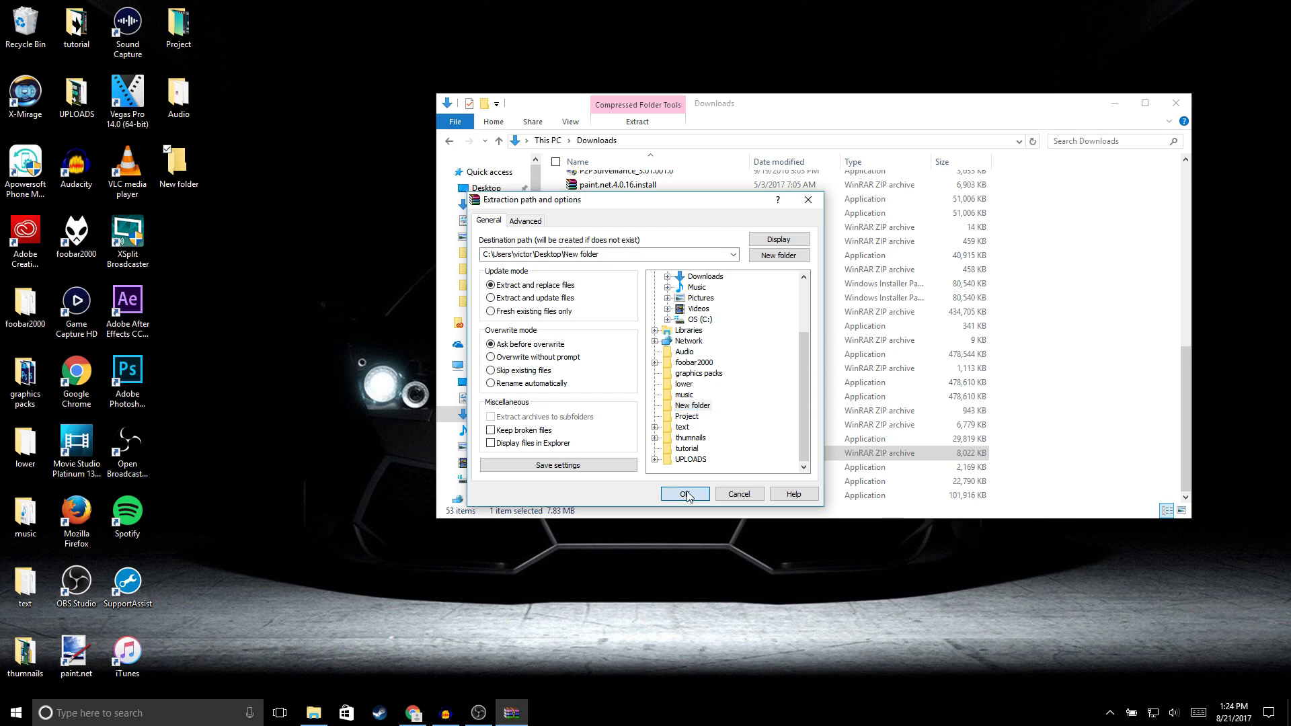
click(685, 494)
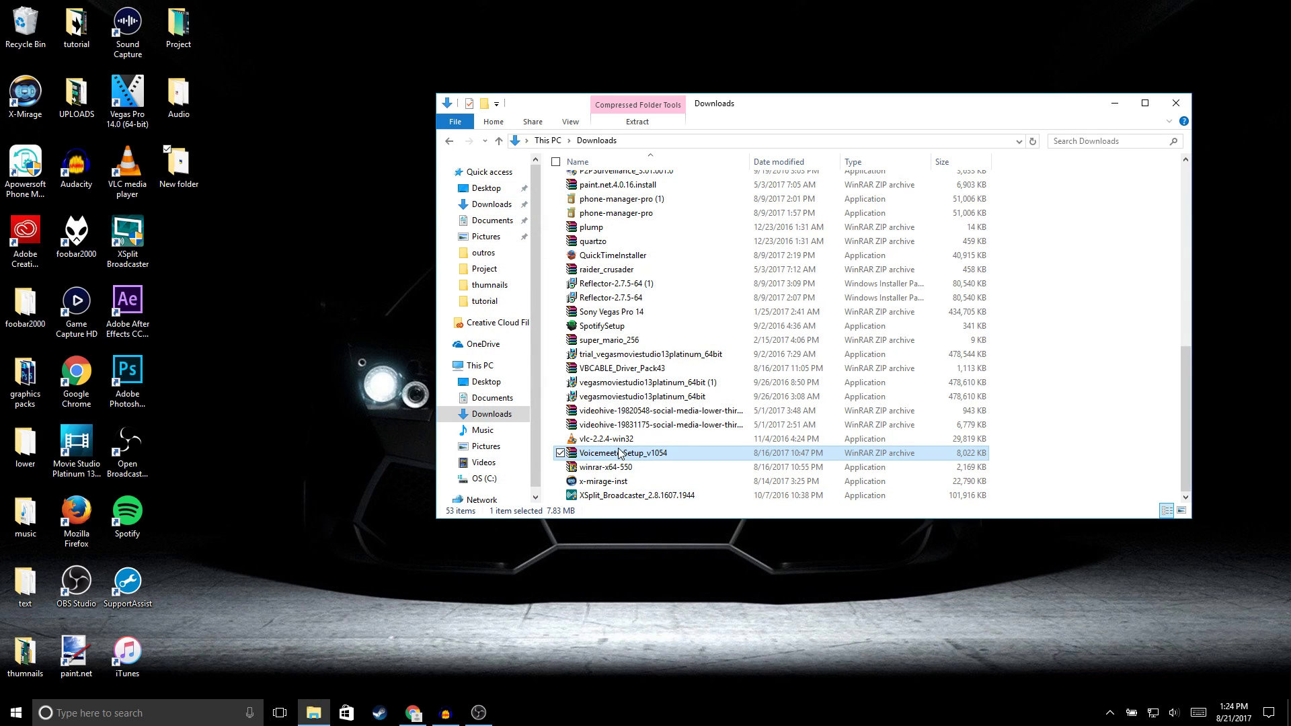
- Extract VBCABLE_Driver_Pack43 into the desktop's New folder and close the Downloads window
right_click(612, 370)
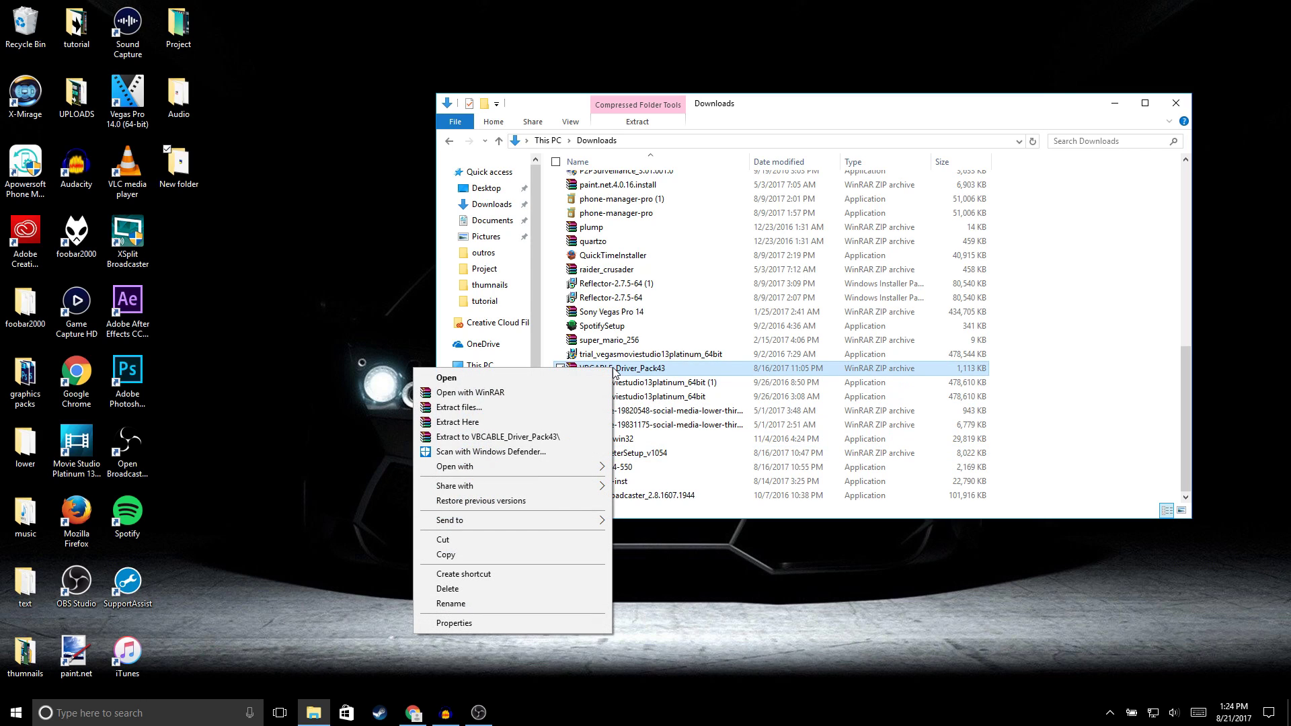
click(460, 407)
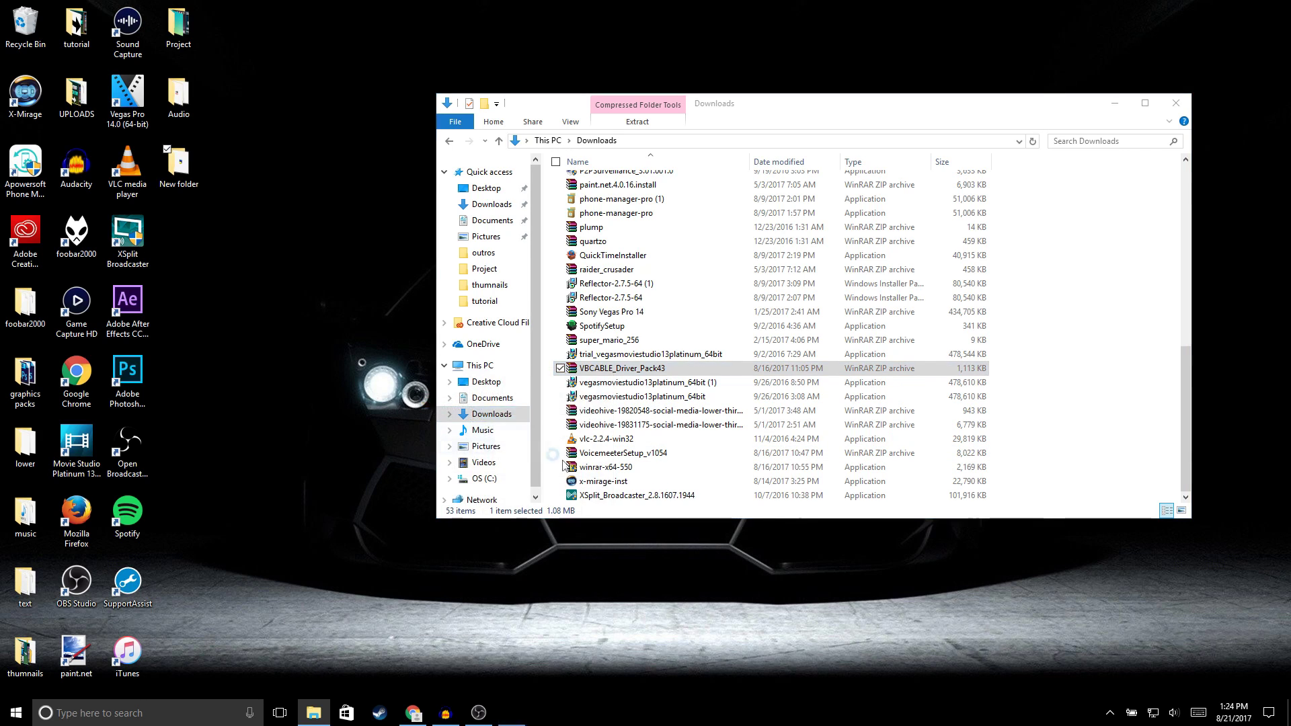
scroll(727, 404, down, 3)
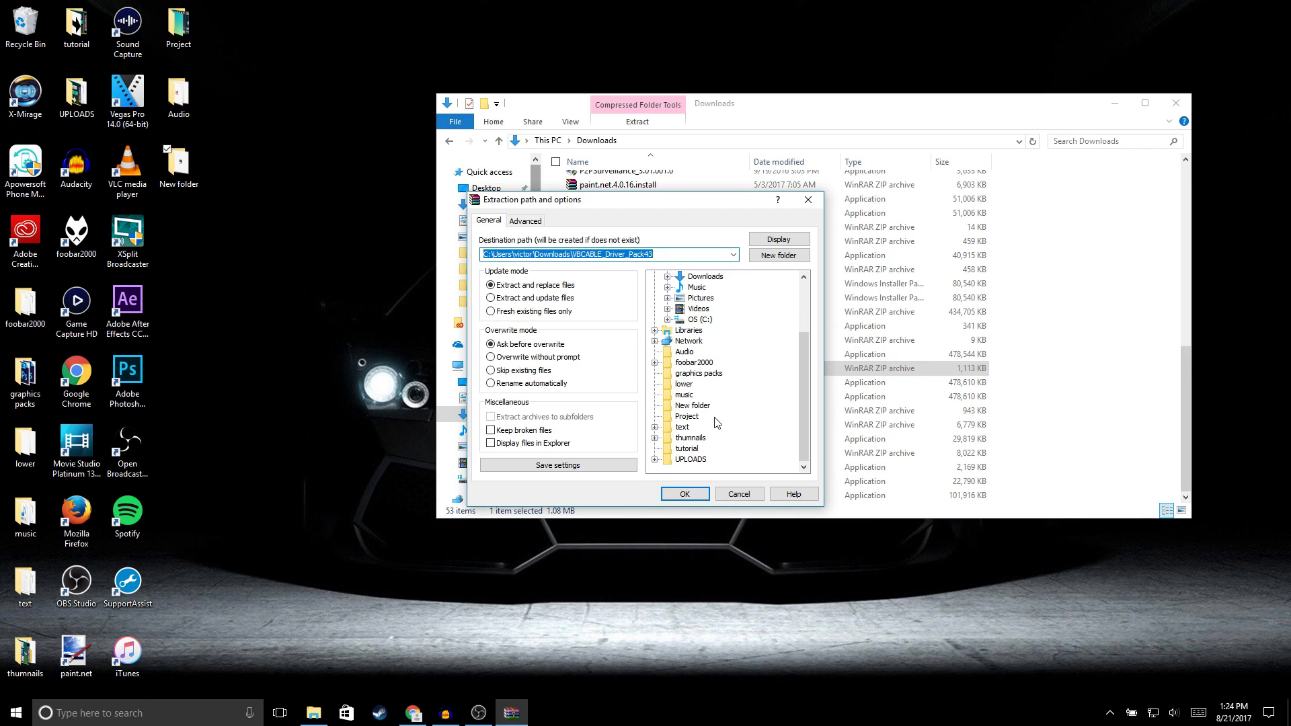
click(693, 406)
click(686, 494)
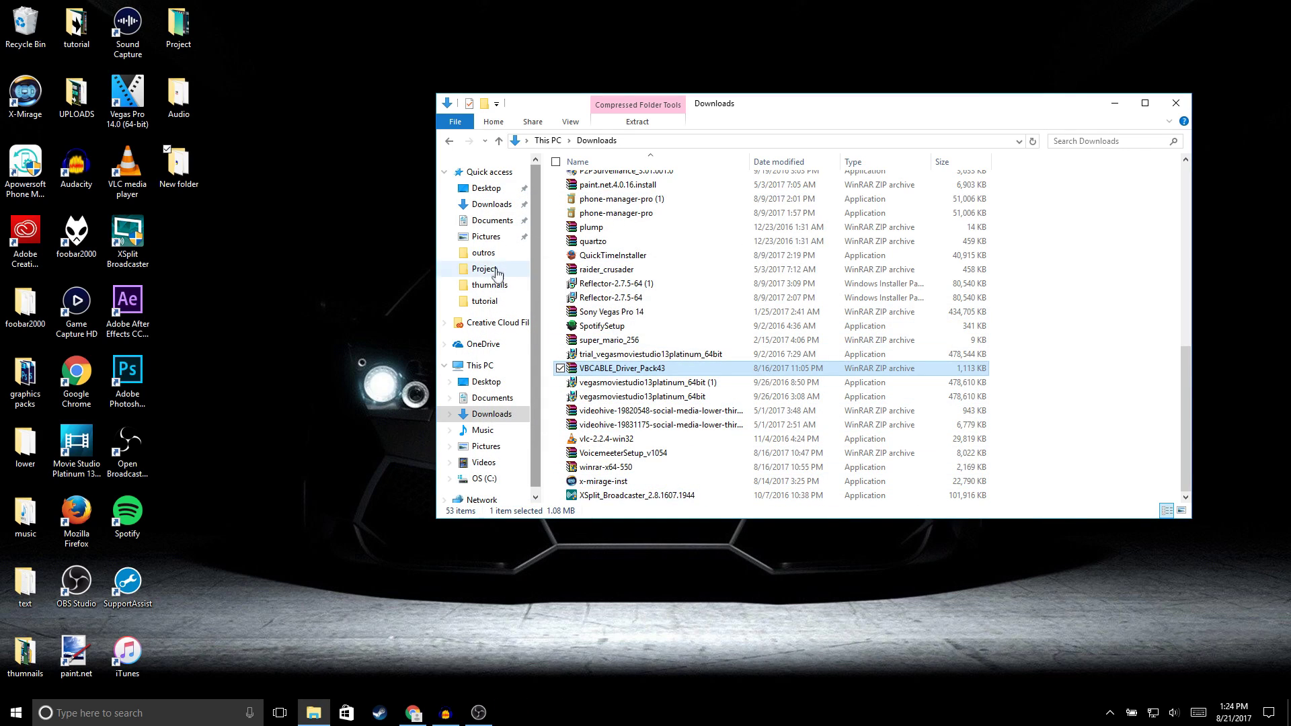
click(1176, 103)
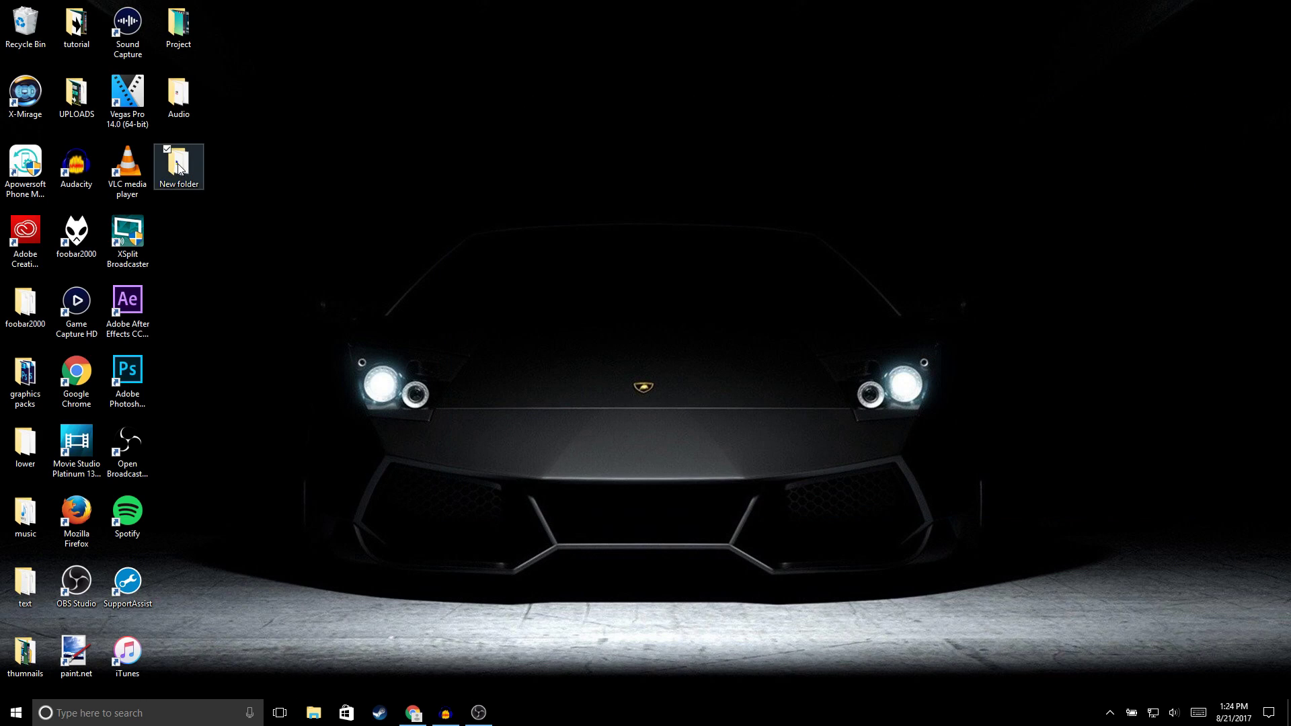
- From the desktop's New folder, run VoicemeeterSetup as administrator, then close it without removing
double_click(180, 169)
scroll(699, 296, down, 3)
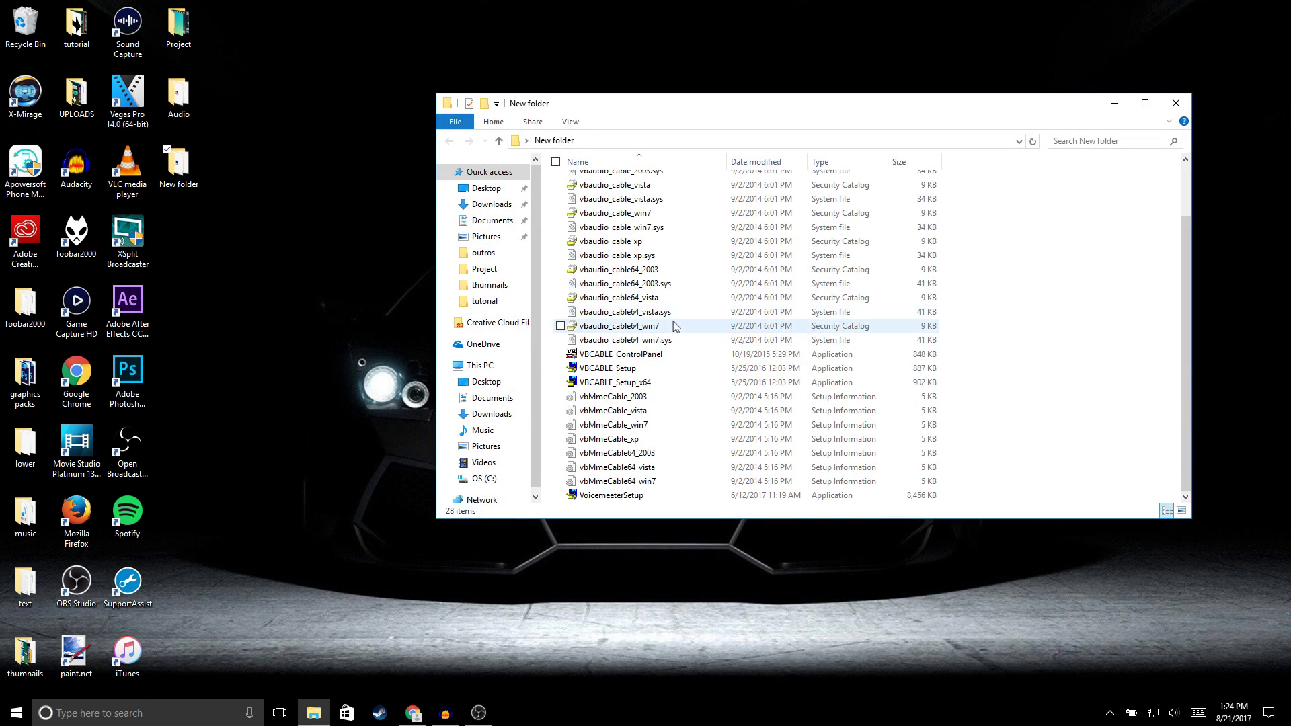
click(606, 498)
right_click(604, 494)
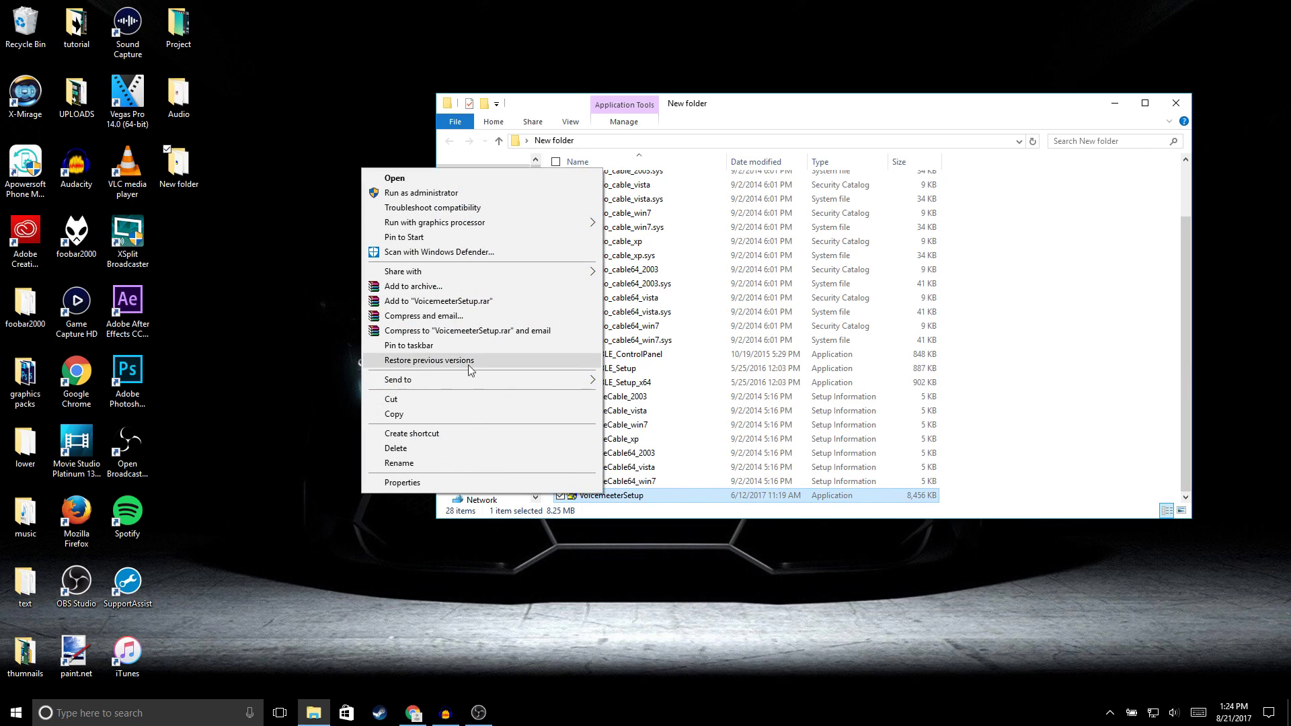
click(424, 193)
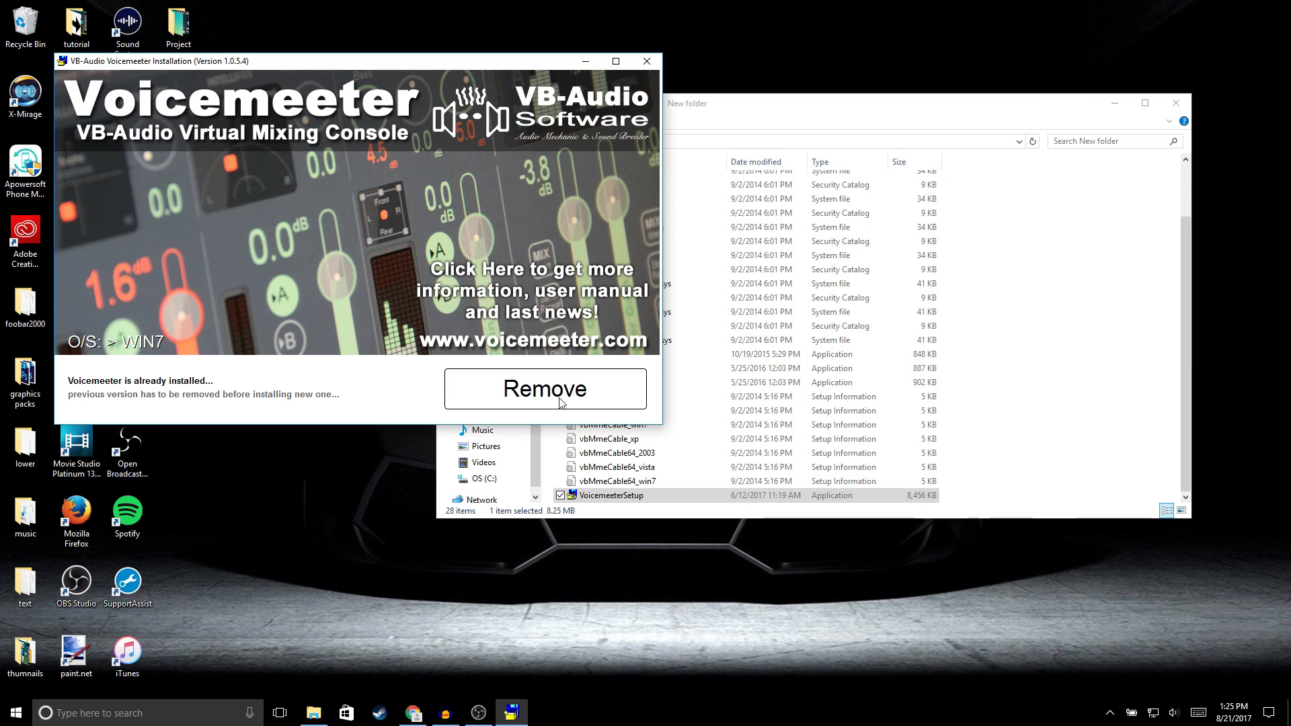
click(647, 62)
scroll(600, 185, up, 2)
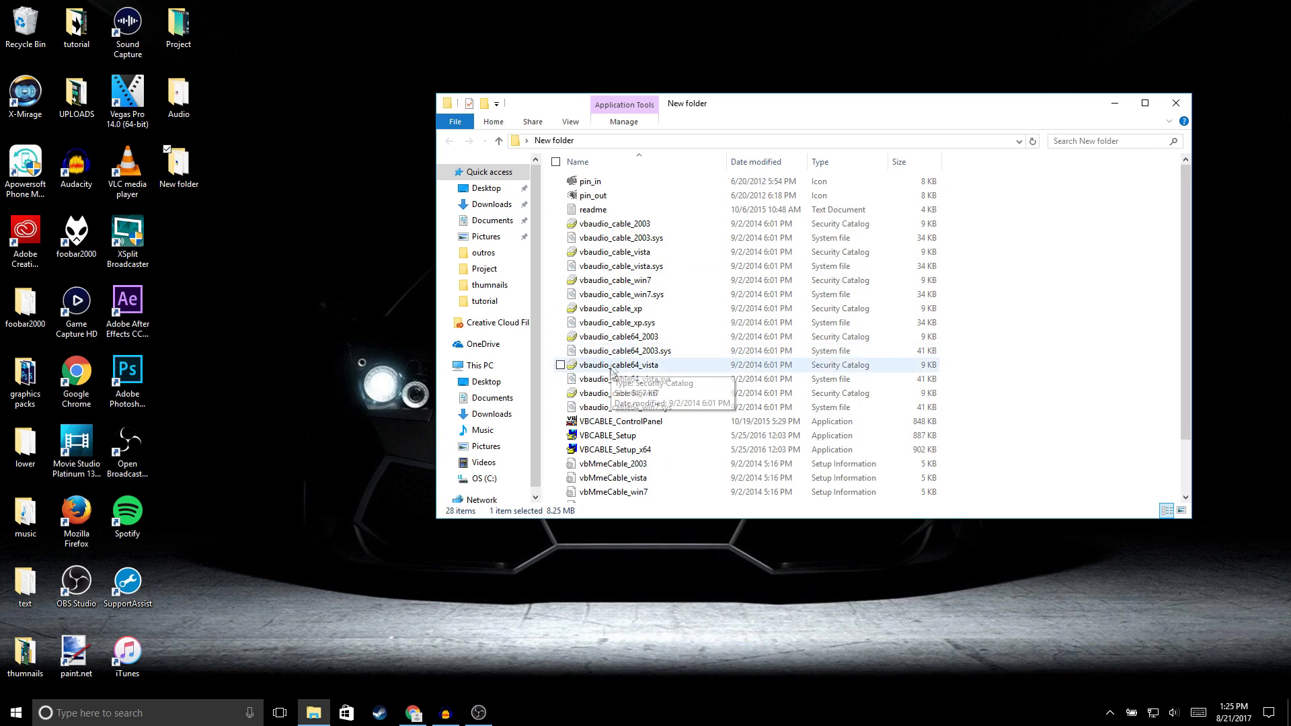
- Run VBCABLE_Setup_x64 as administrator, close it without removing the driver, and minimize Explorer
double_click(604, 450)
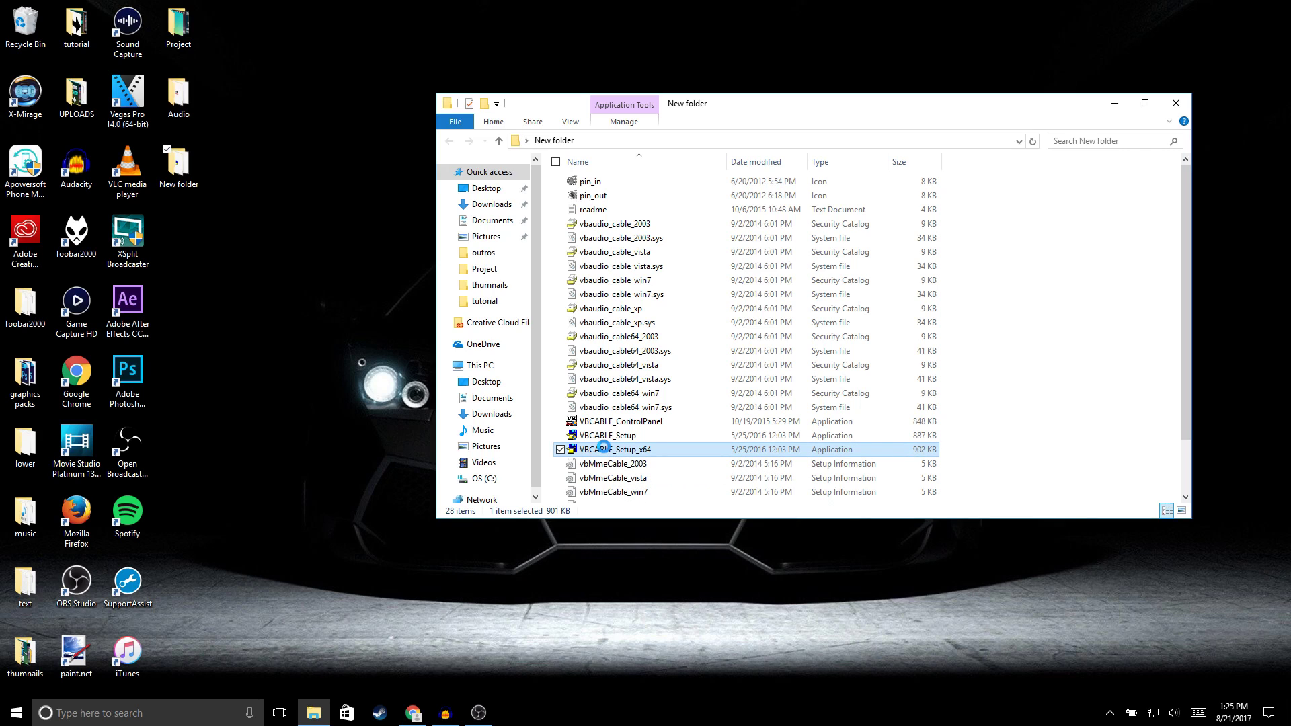
right_click(604, 447)
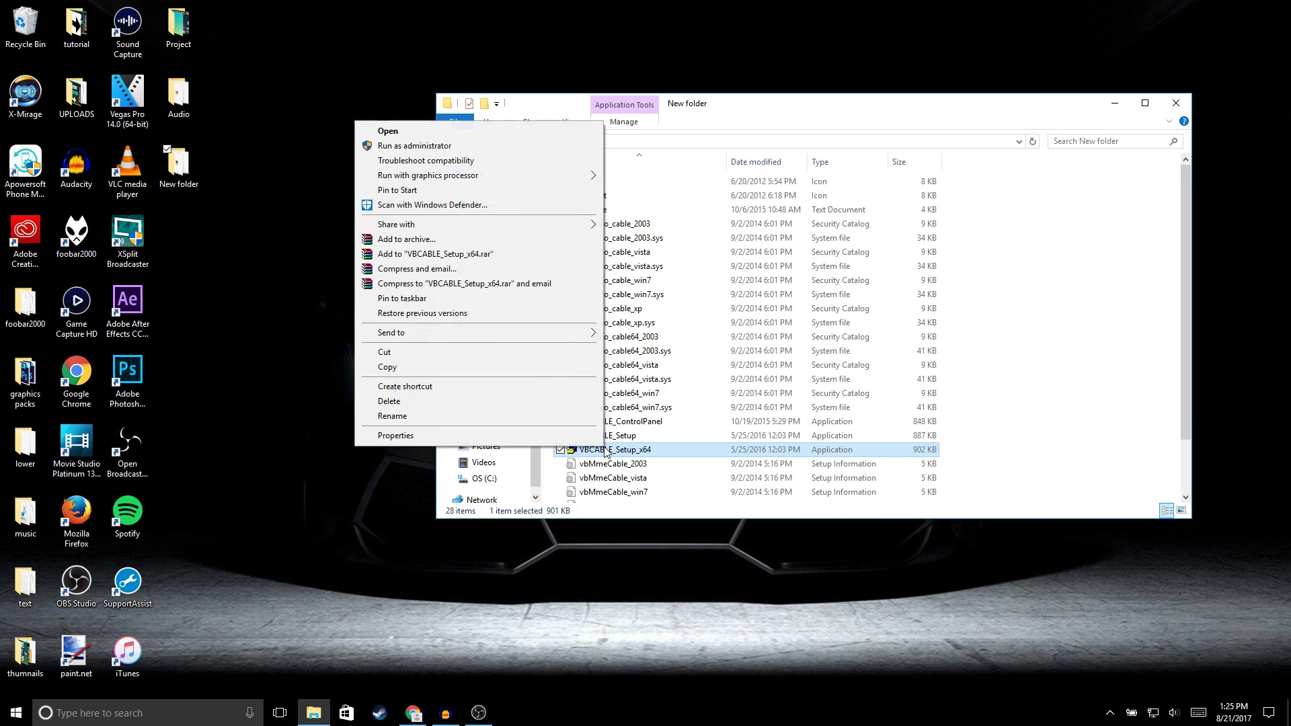
click(416, 149)
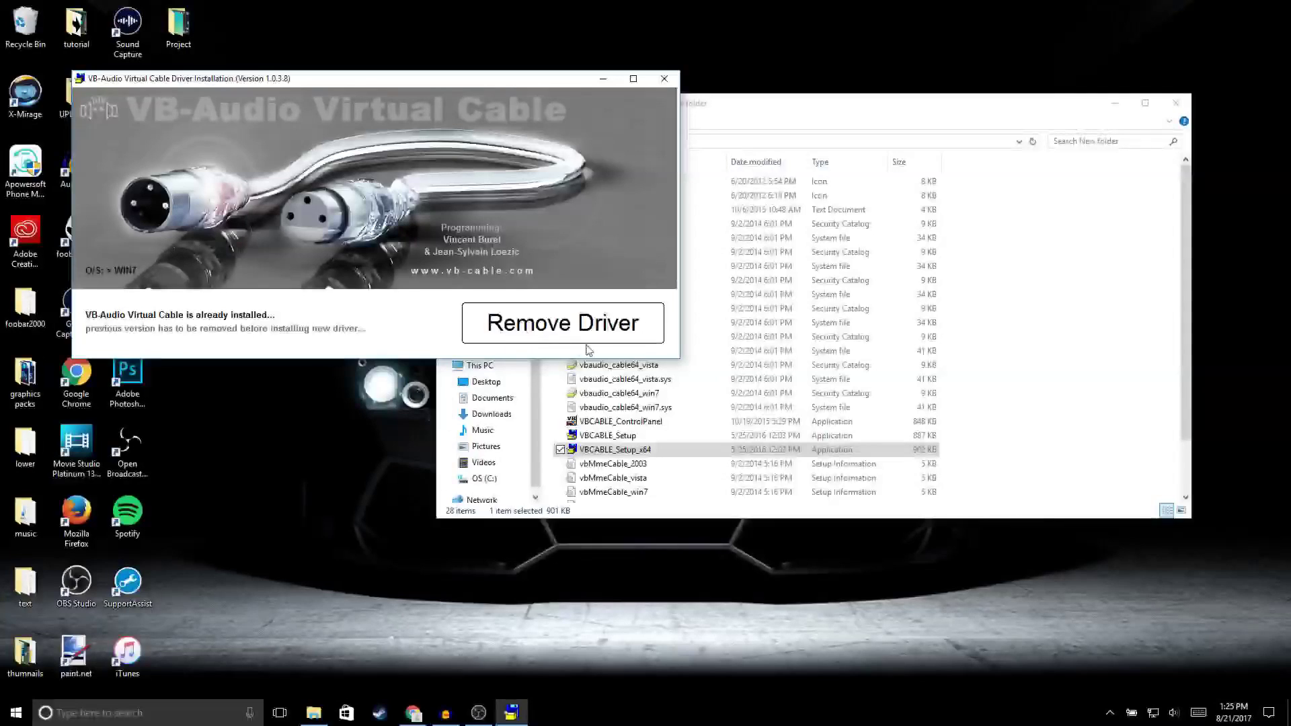
click(661, 83)
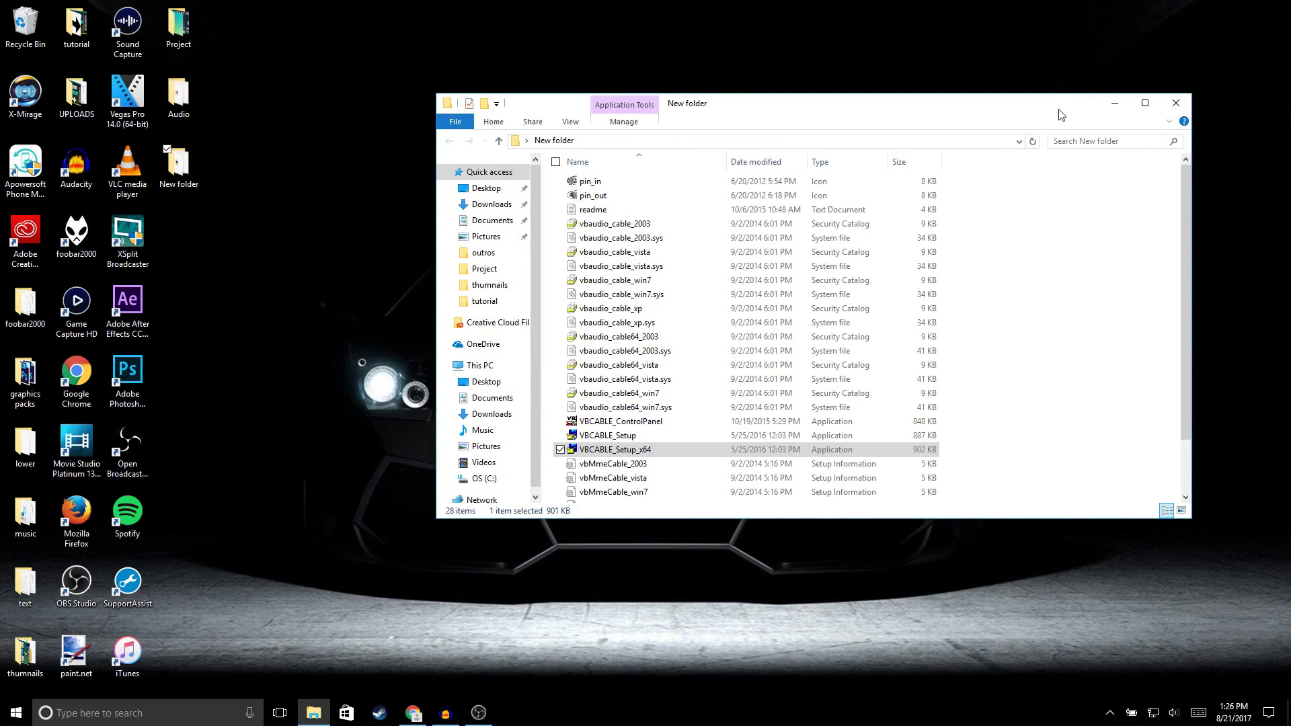
click(1113, 108)
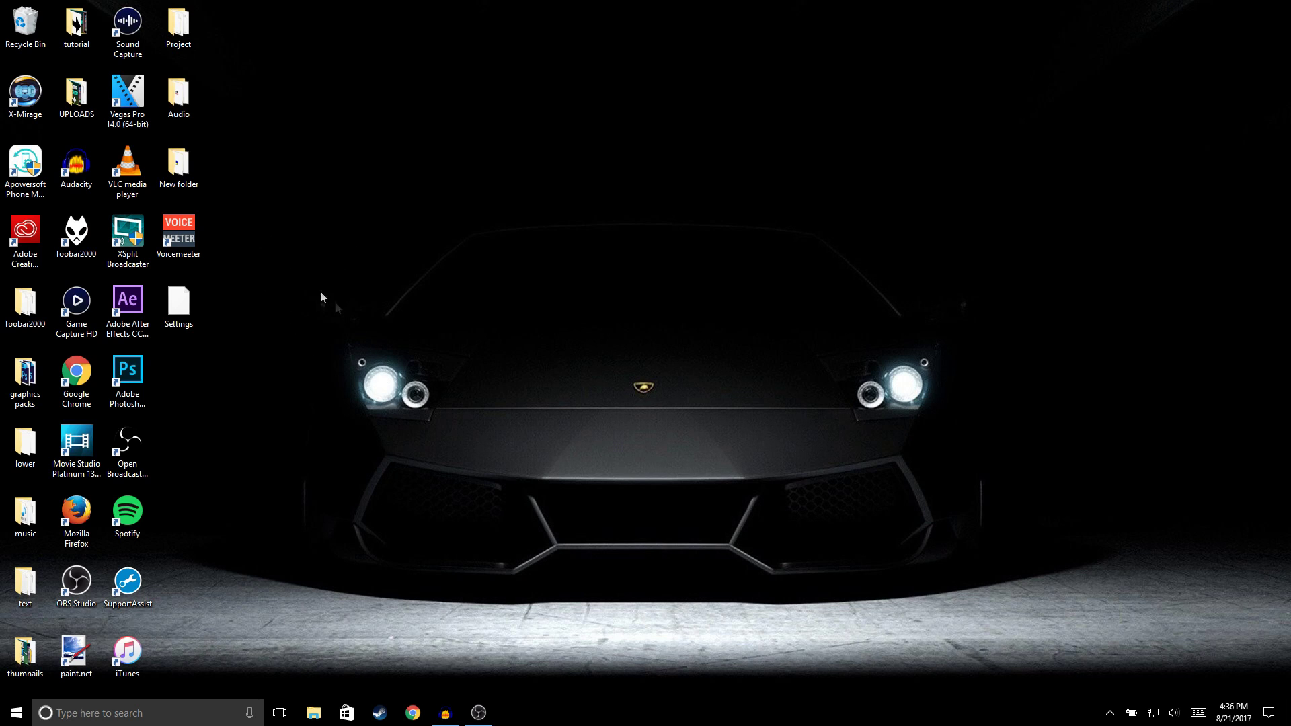
- Launch Voicemeeter, load the saved Settings file, and check the A1 hardware output list
double_click(179, 232)
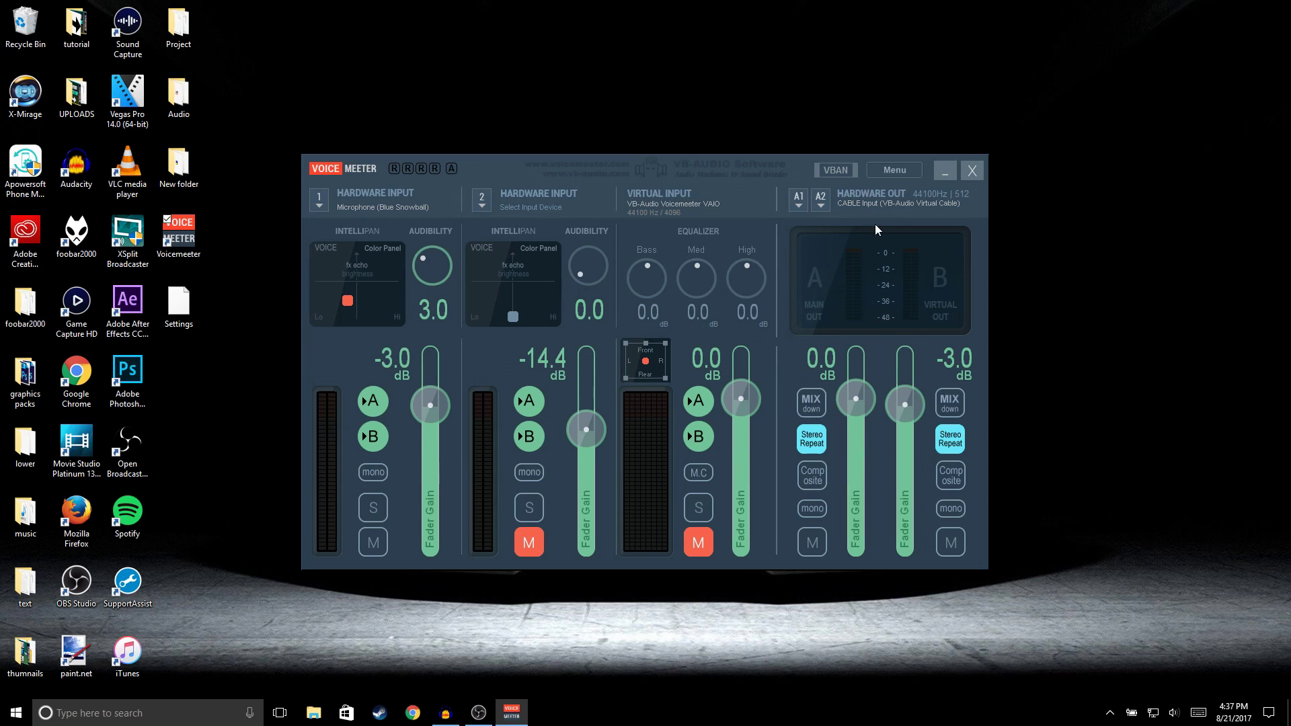
click(889, 170)
click(902, 224)
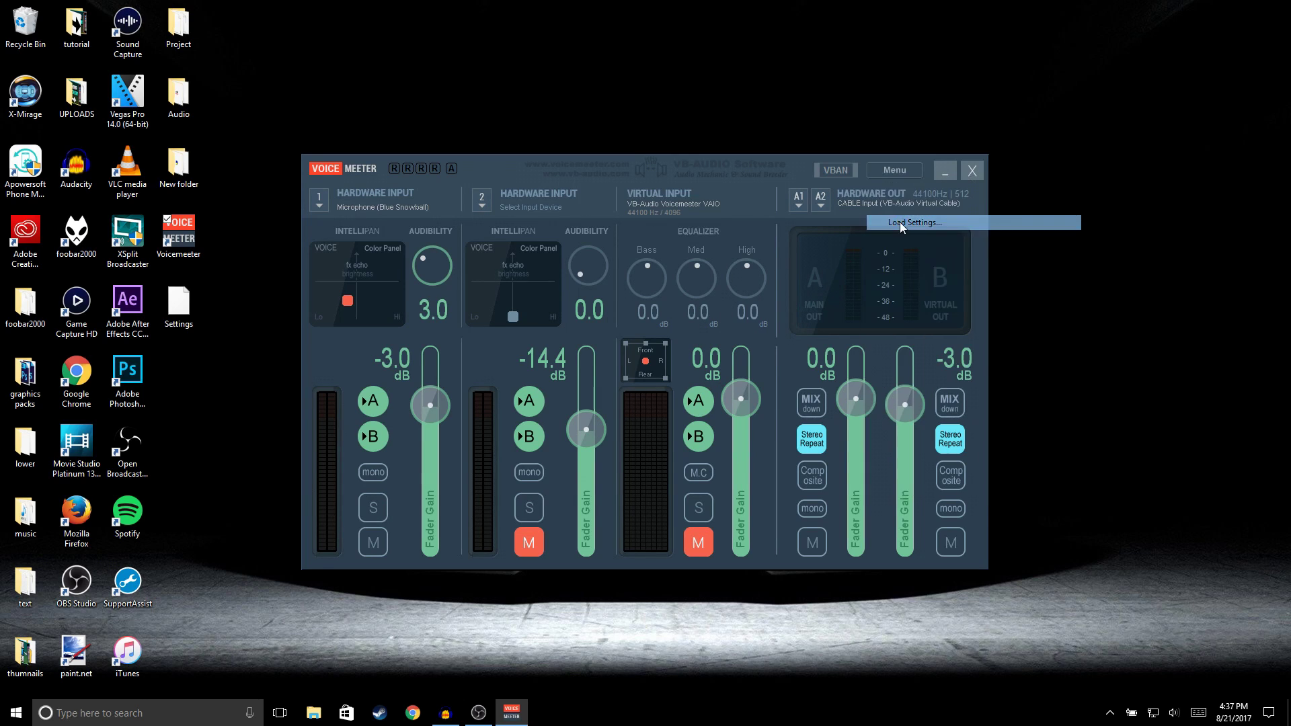
click(755, 343)
double_click(756, 343)
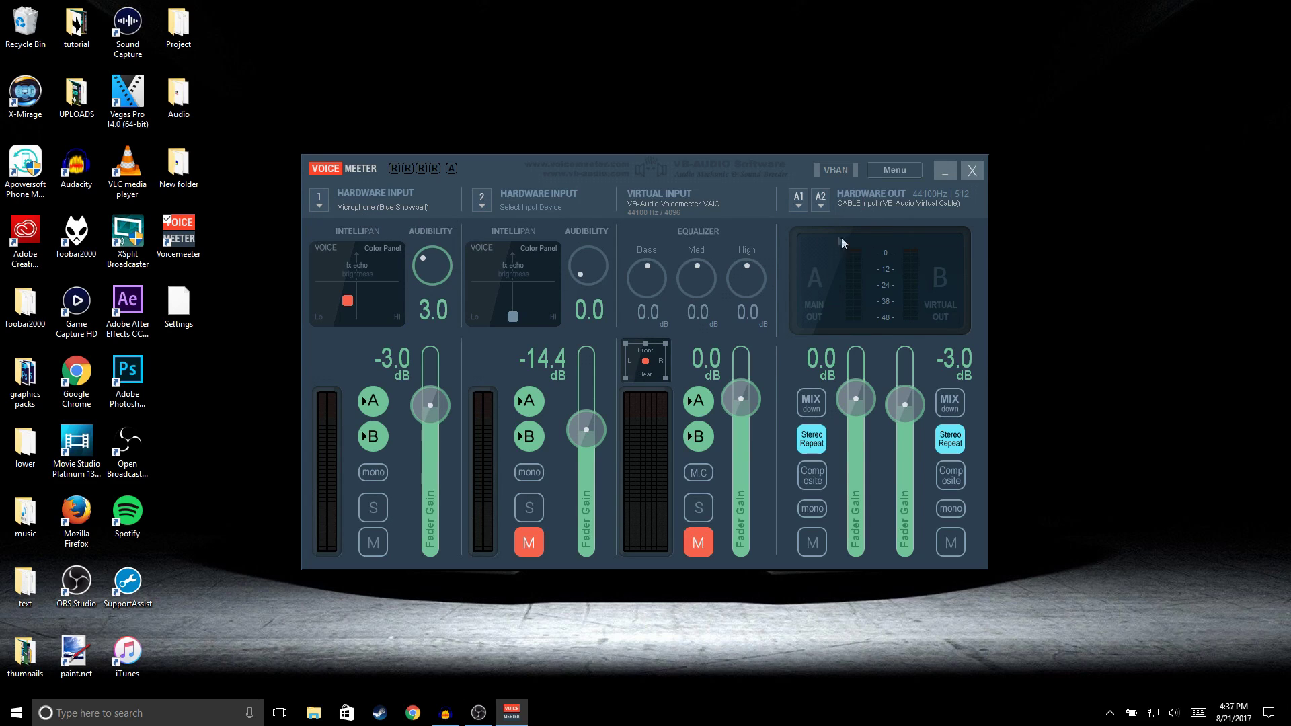
click(899, 207)
- Keep CABLE Input as the A1 output and bring Audacity to the front
click(898, 230)
click(445, 713)
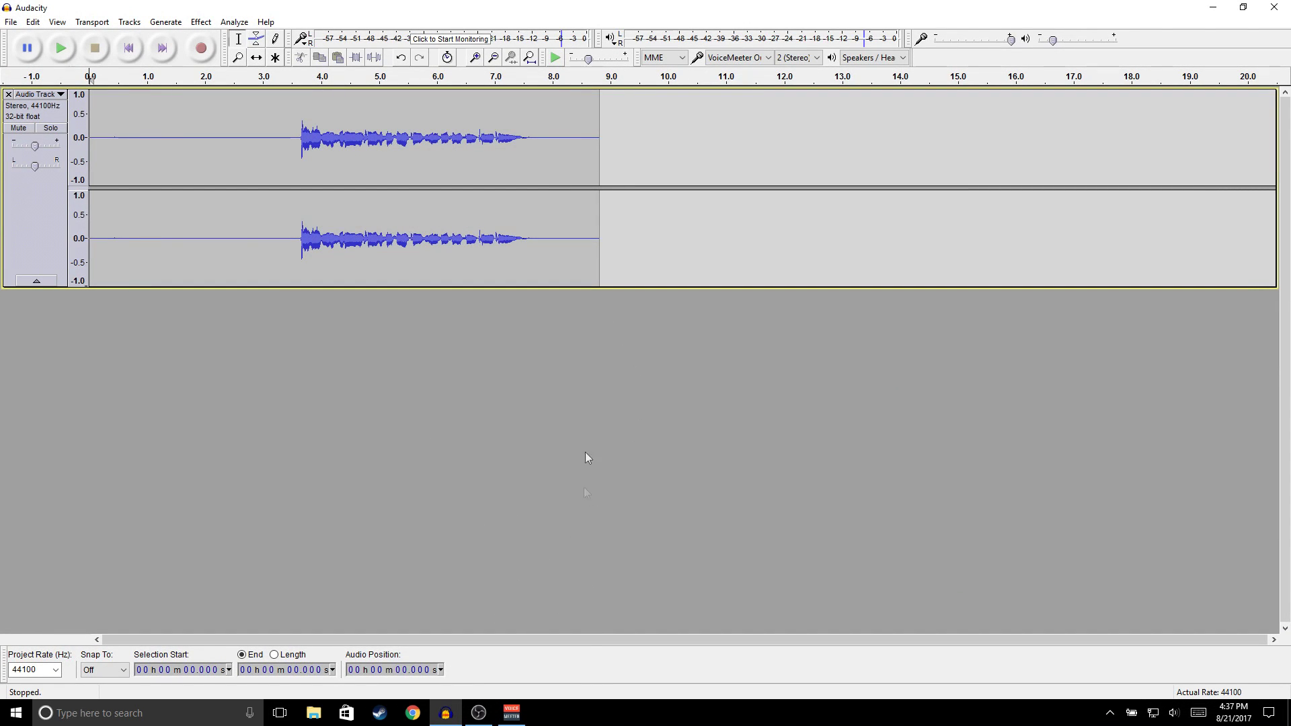
- Keep VoiceMeeter Output as the recording device and play the recorded voice clip
click(723, 59)
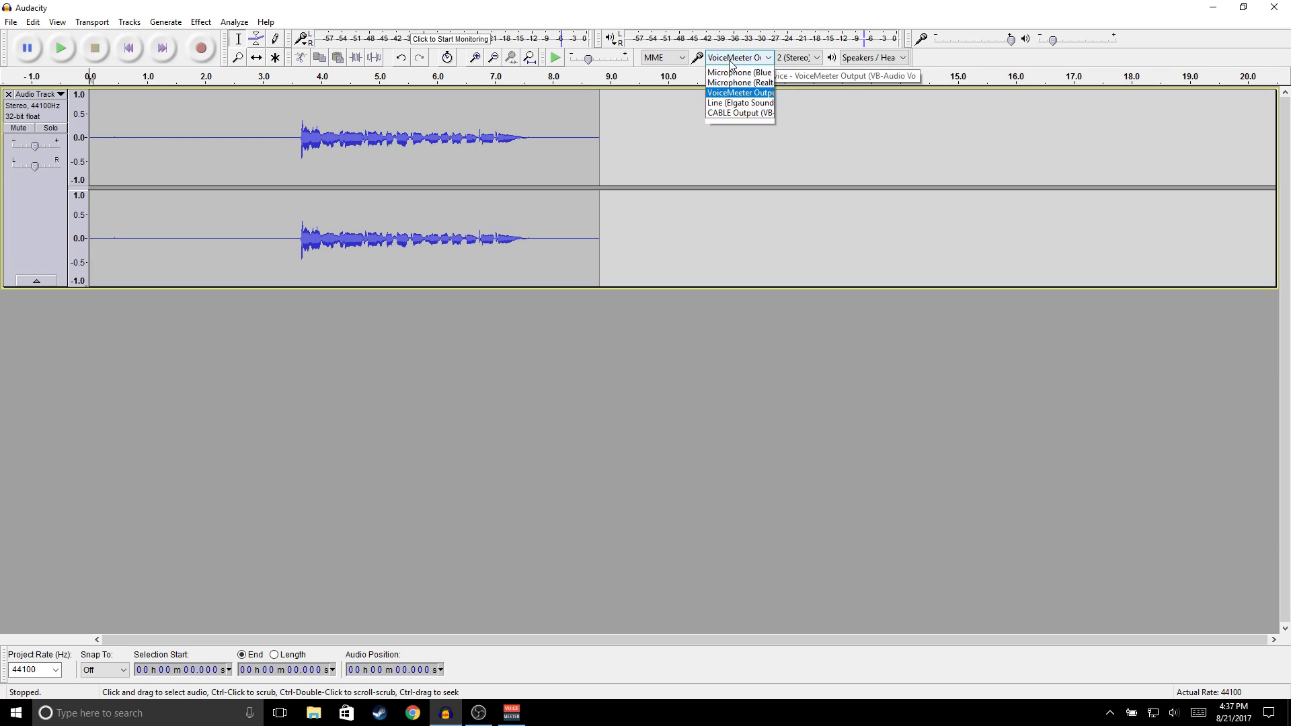
click(723, 102)
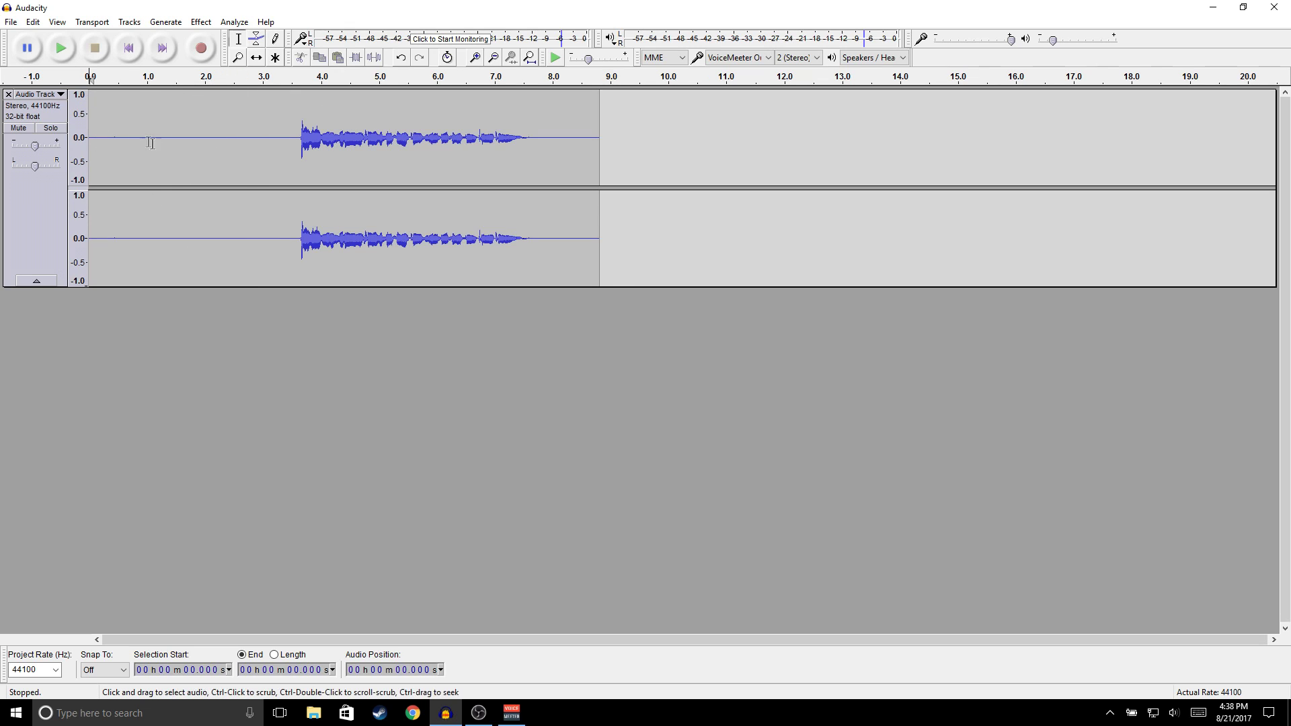
click(66, 51)
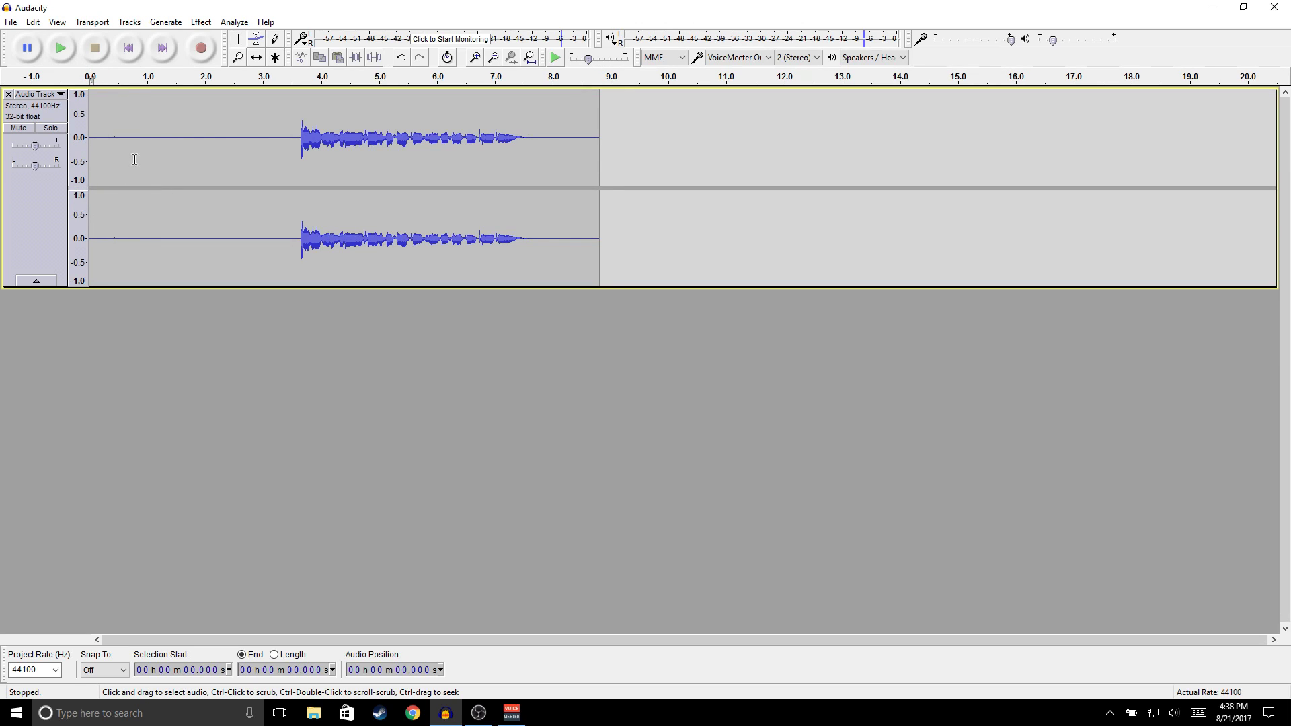
- Capture a noise profile from the silent stretch between 0.56 and 1.73 s
drag(122, 130, 189, 152)
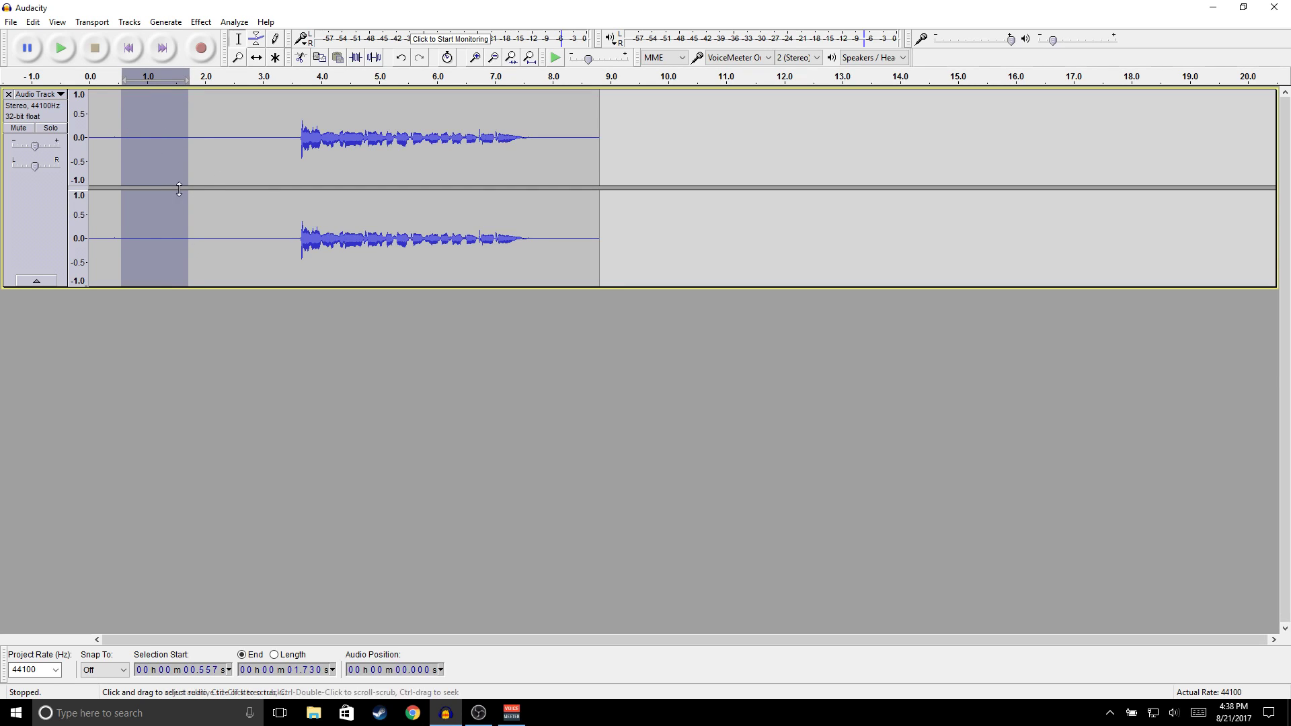
click(200, 21)
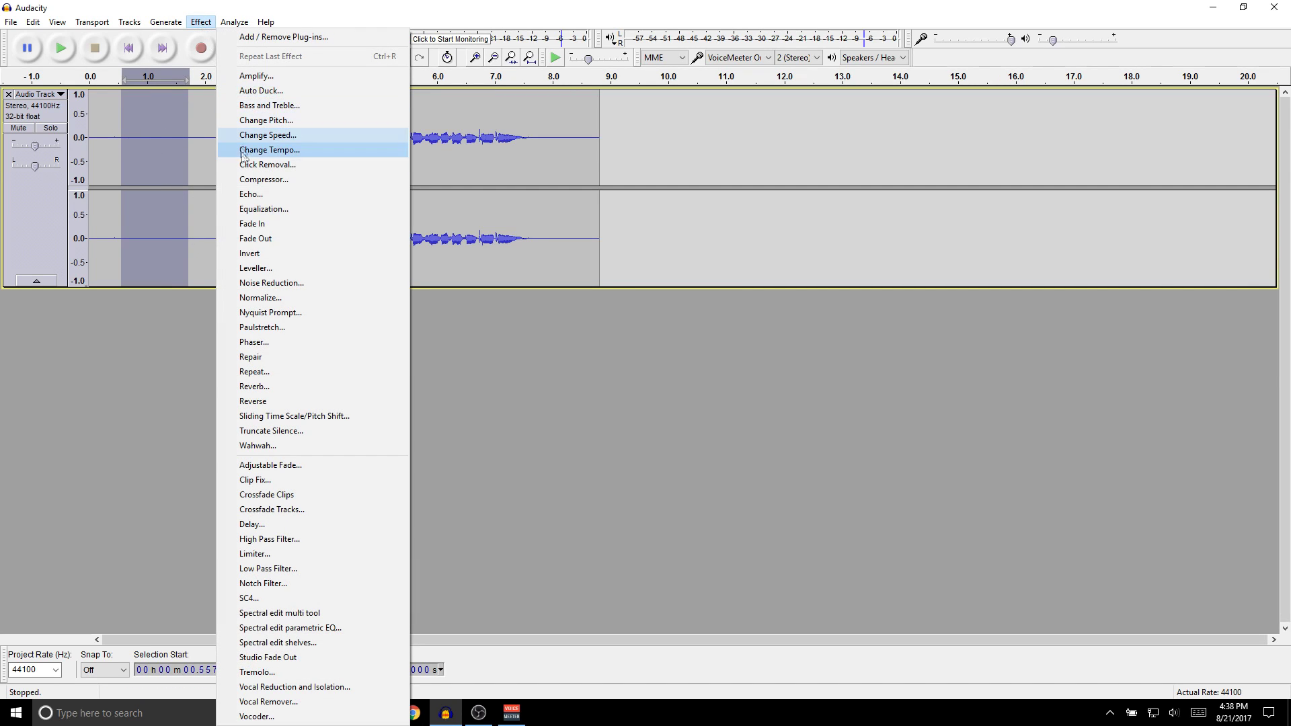
click(261, 282)
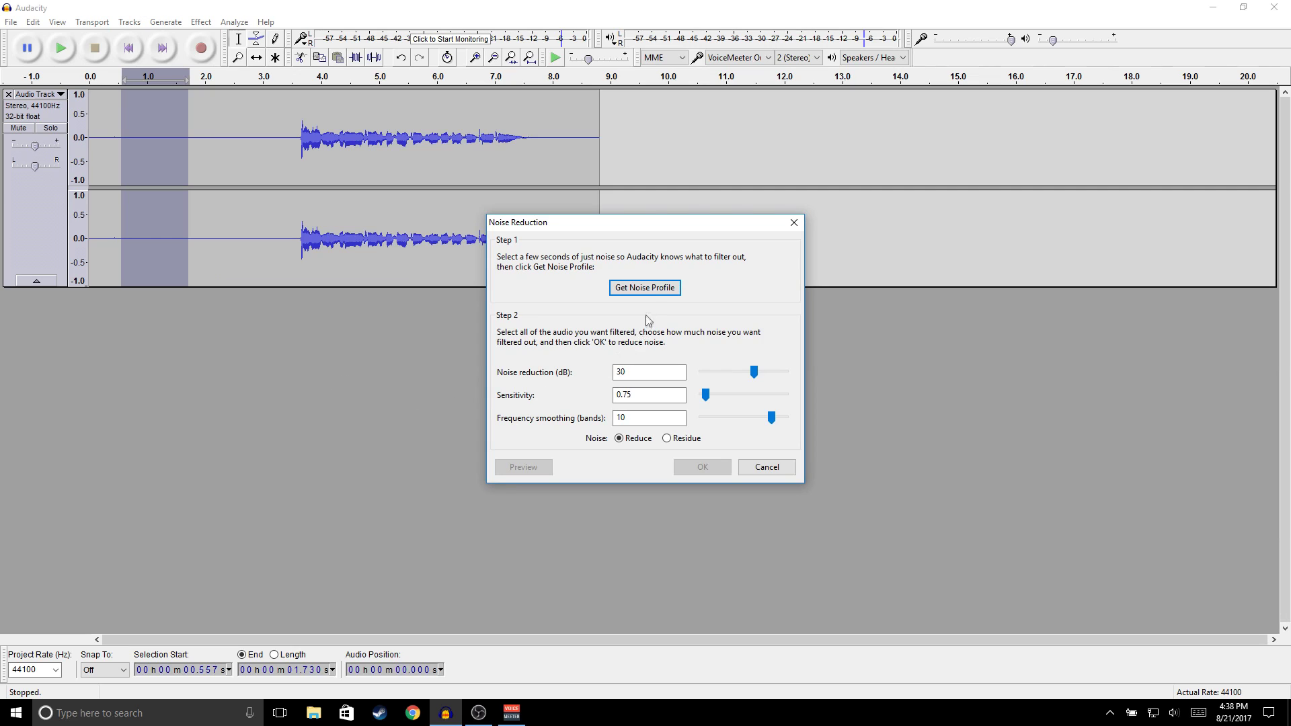
click(650, 289)
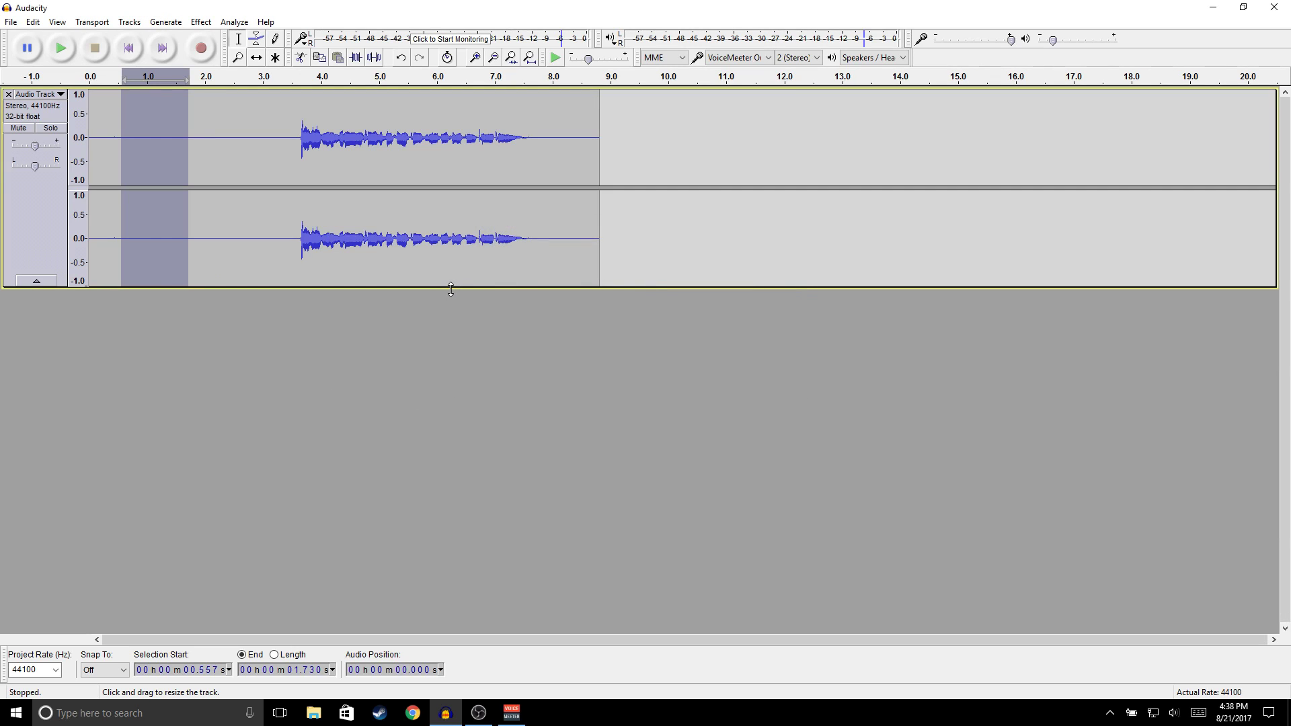
- Apply Noise Reduction (30 dB, sensitivity 0.75, smoothing 10 bands) to the whole clip and replay it
double_click(456, 251)
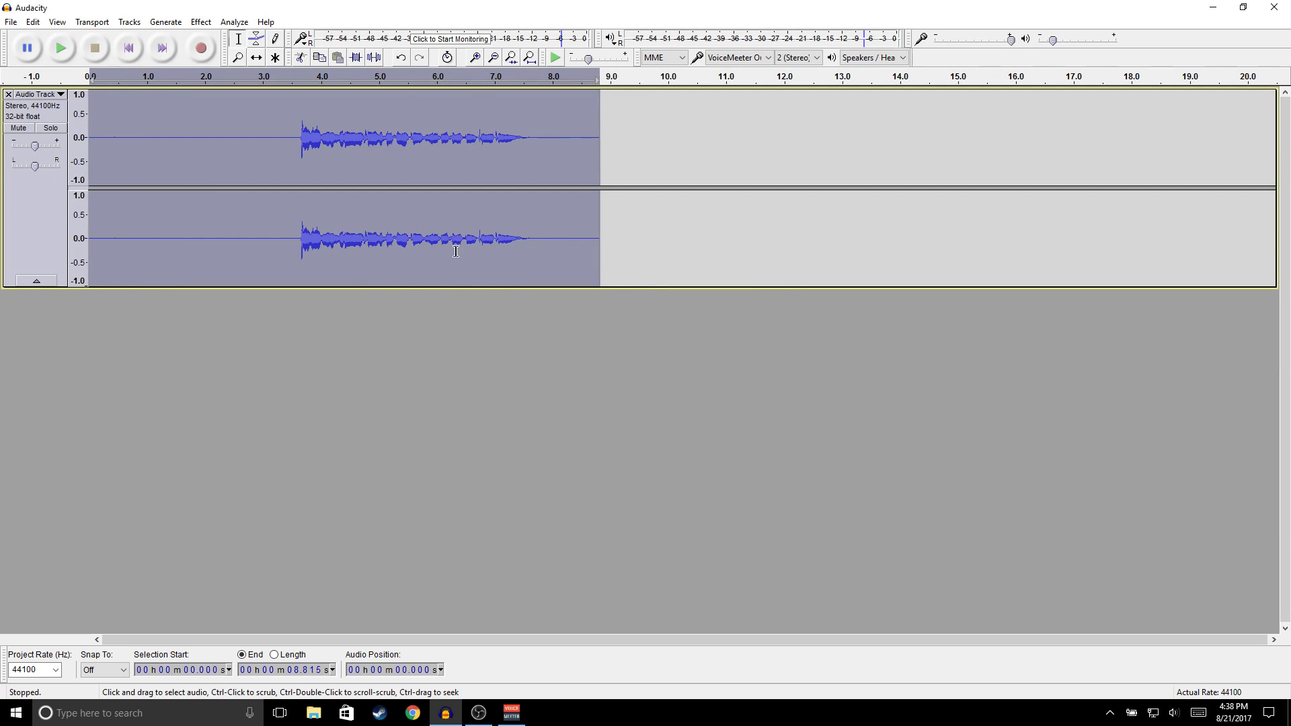
click(201, 22)
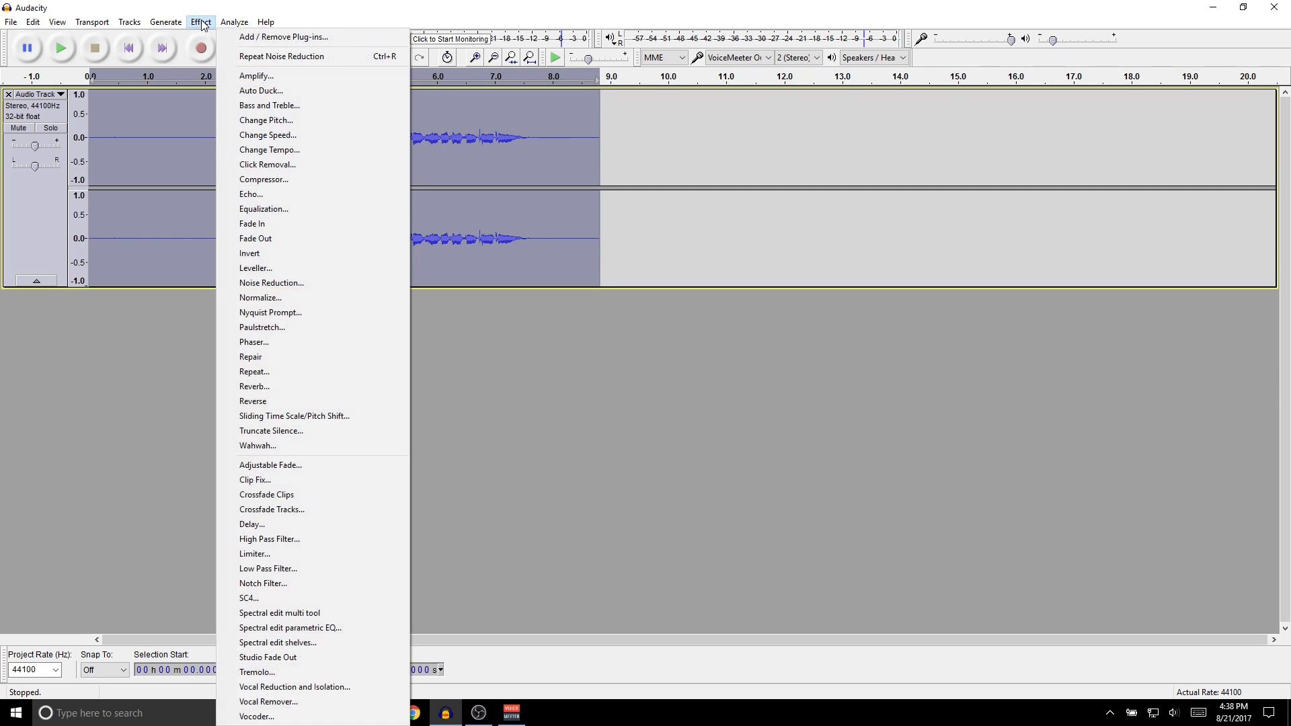
click(289, 283)
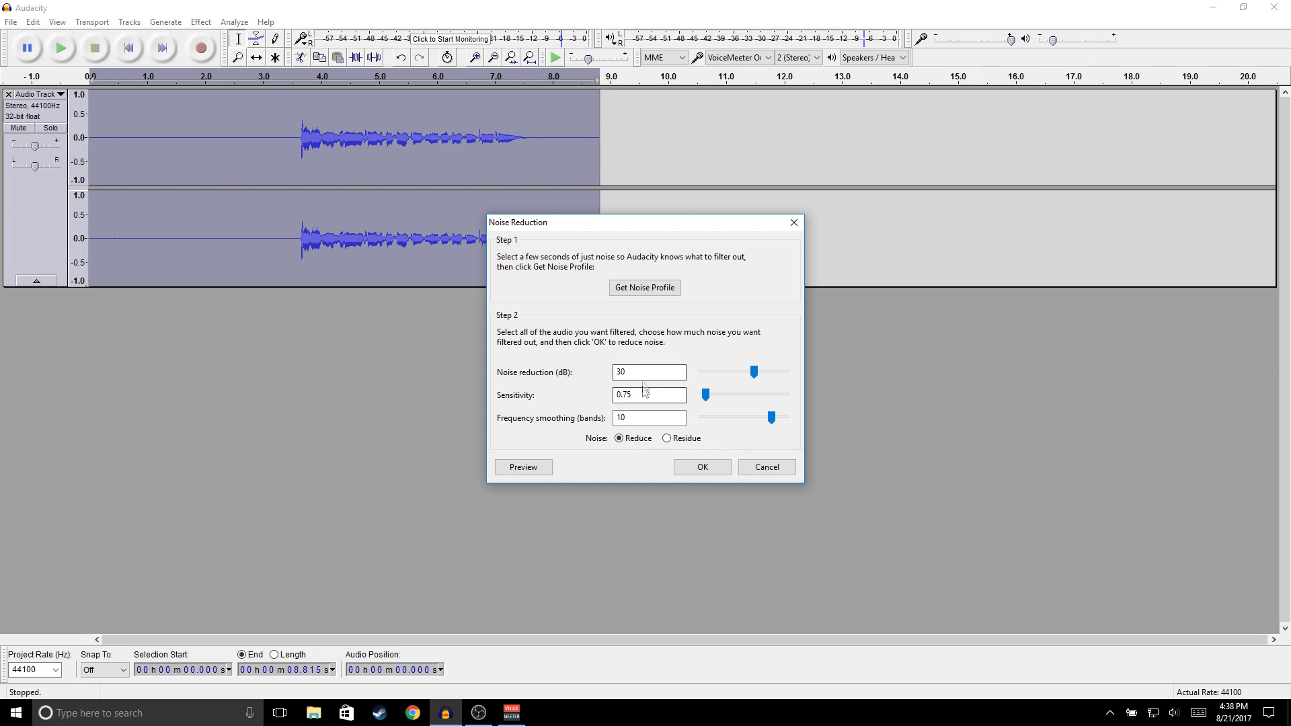
click(700, 467)
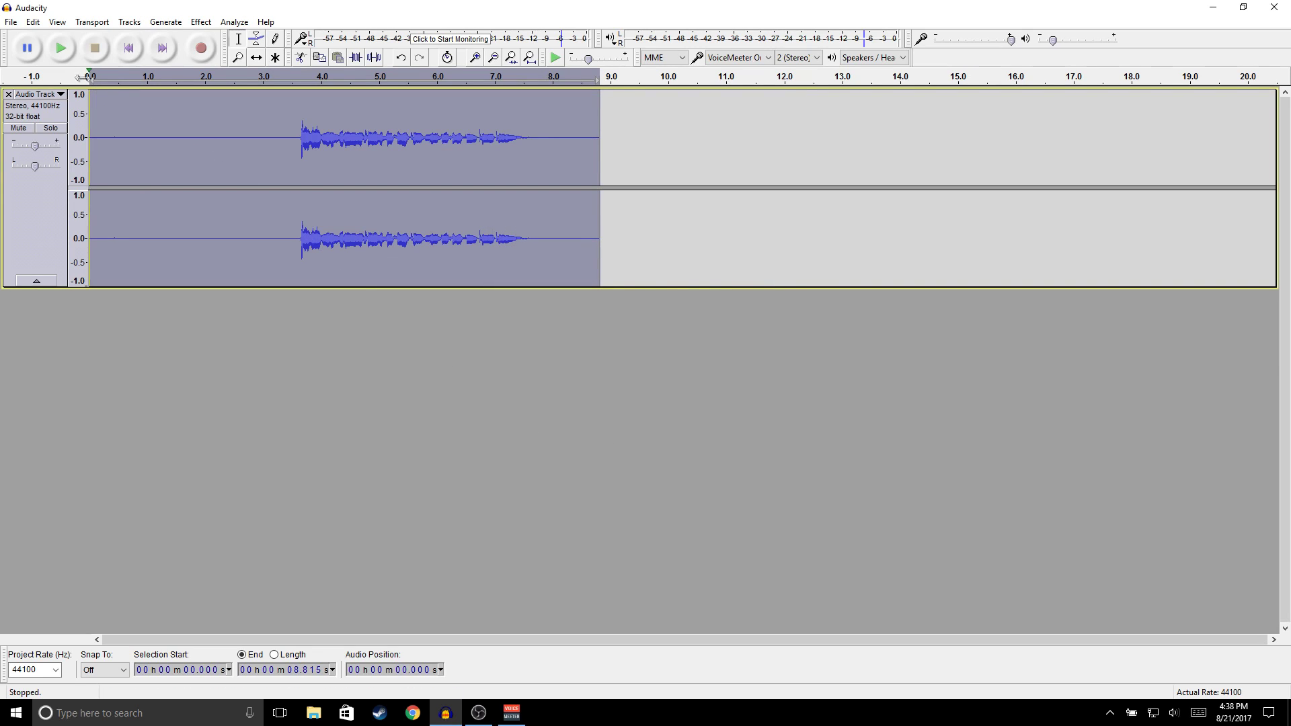
click(61, 48)
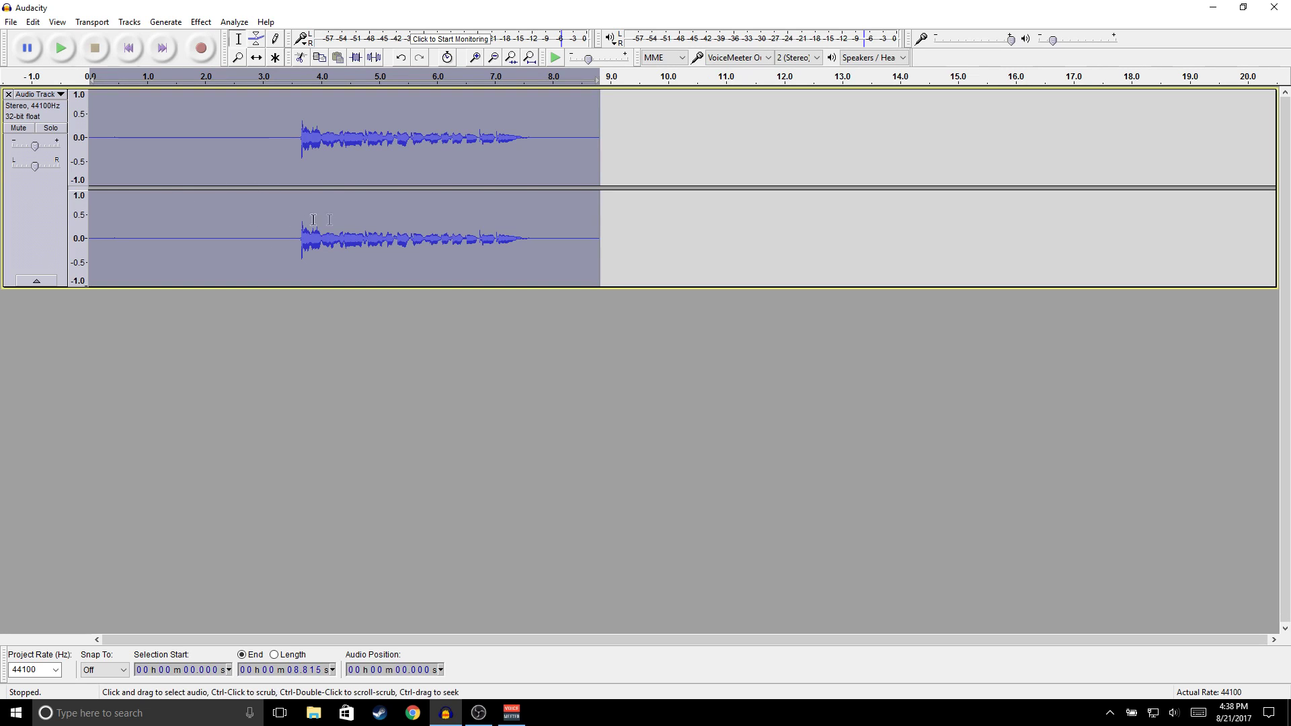
- Compress the whole track at -18 dB threshold, 2:1 ratio with make-up gain, then play it back
click(200, 22)
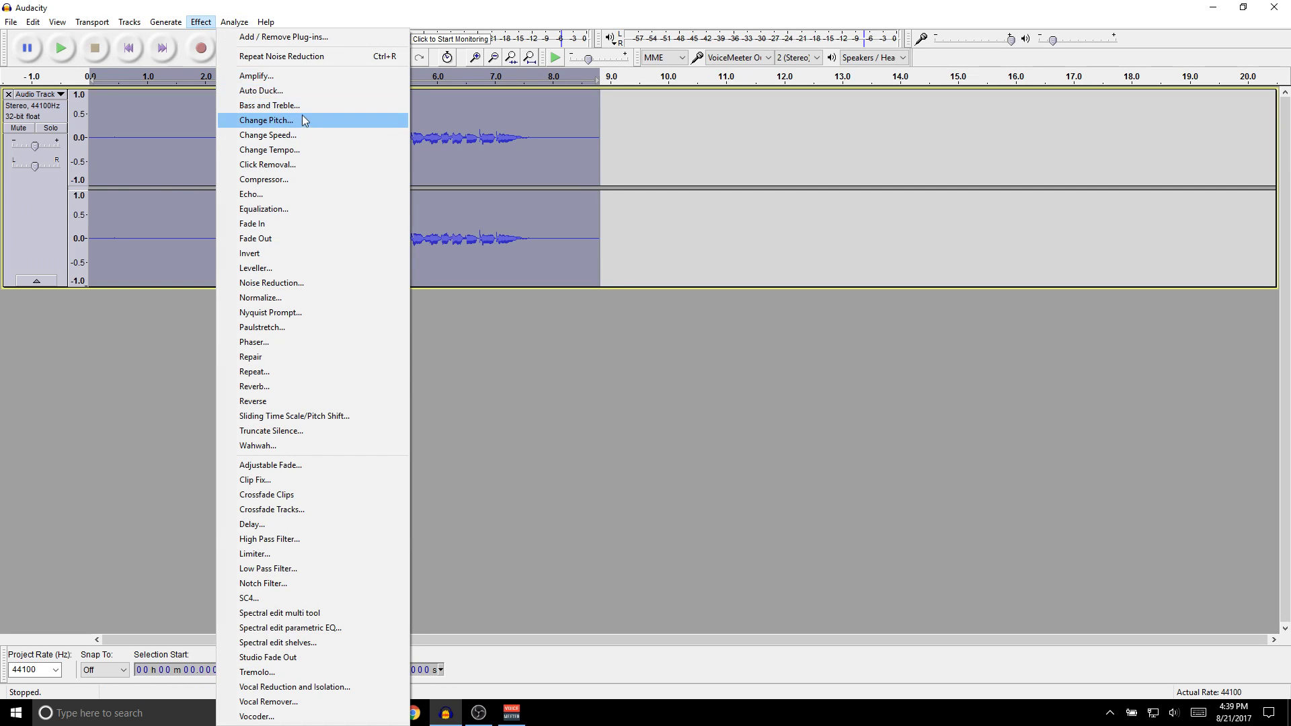
click(279, 179)
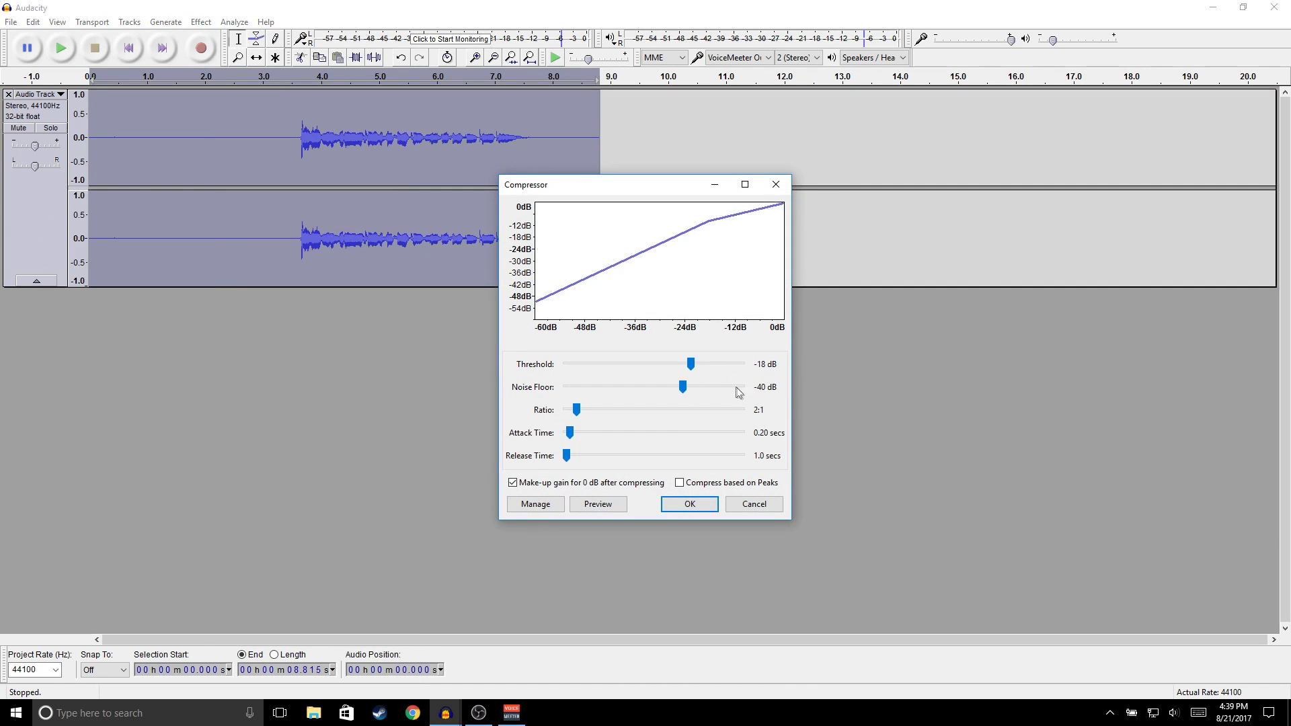
click(690, 505)
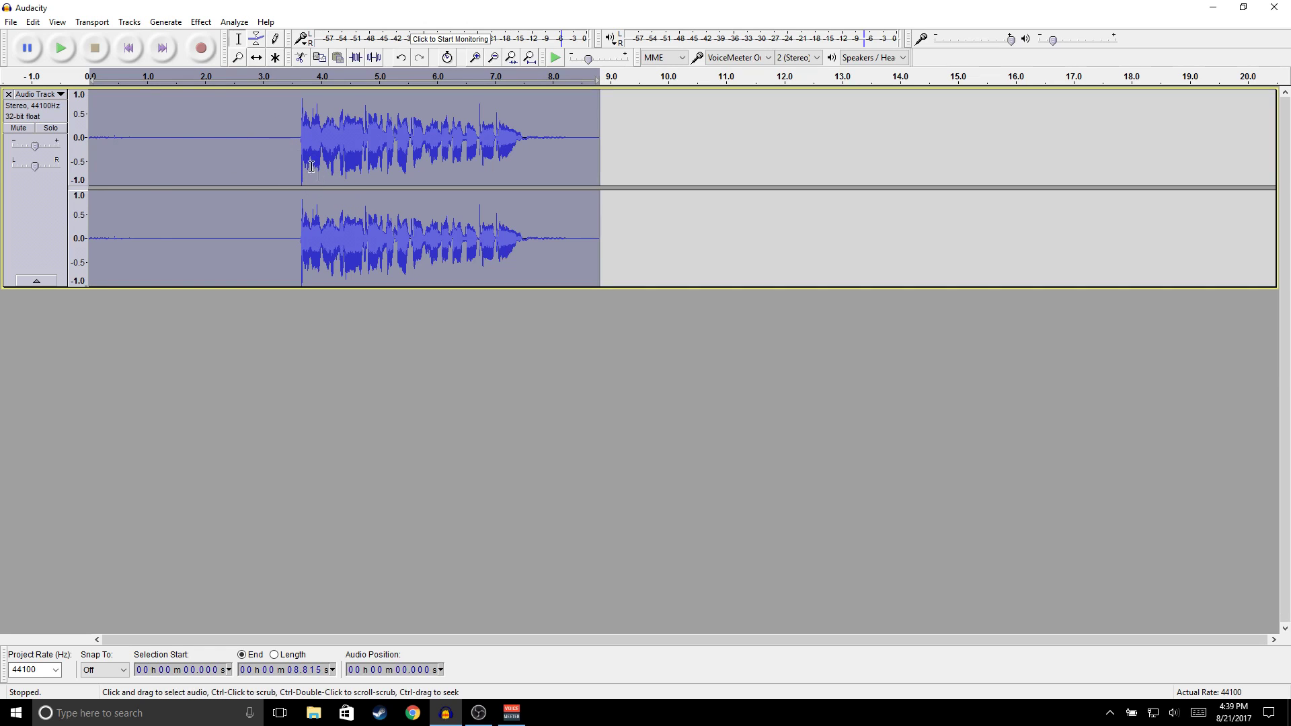
click(62, 48)
- Apply the Bass Boost equalization curve, lowered to about +5 dB below 100 Hz
click(201, 22)
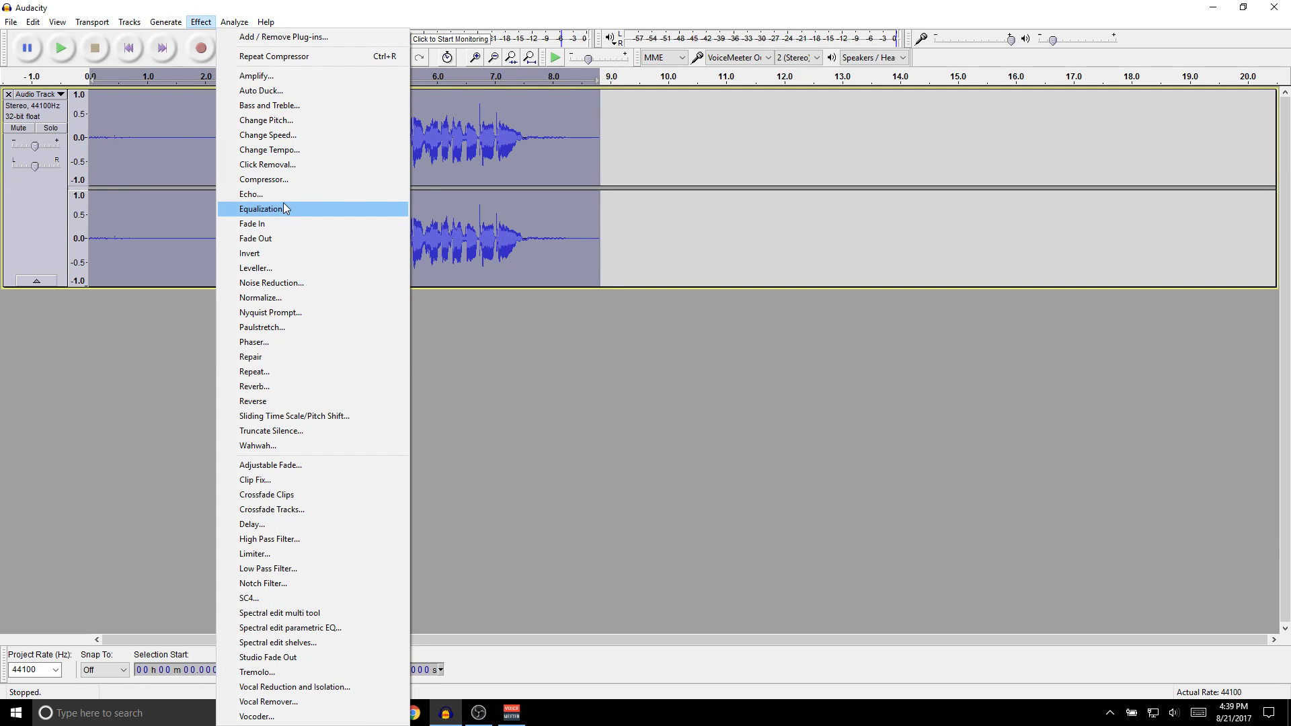
click(284, 203)
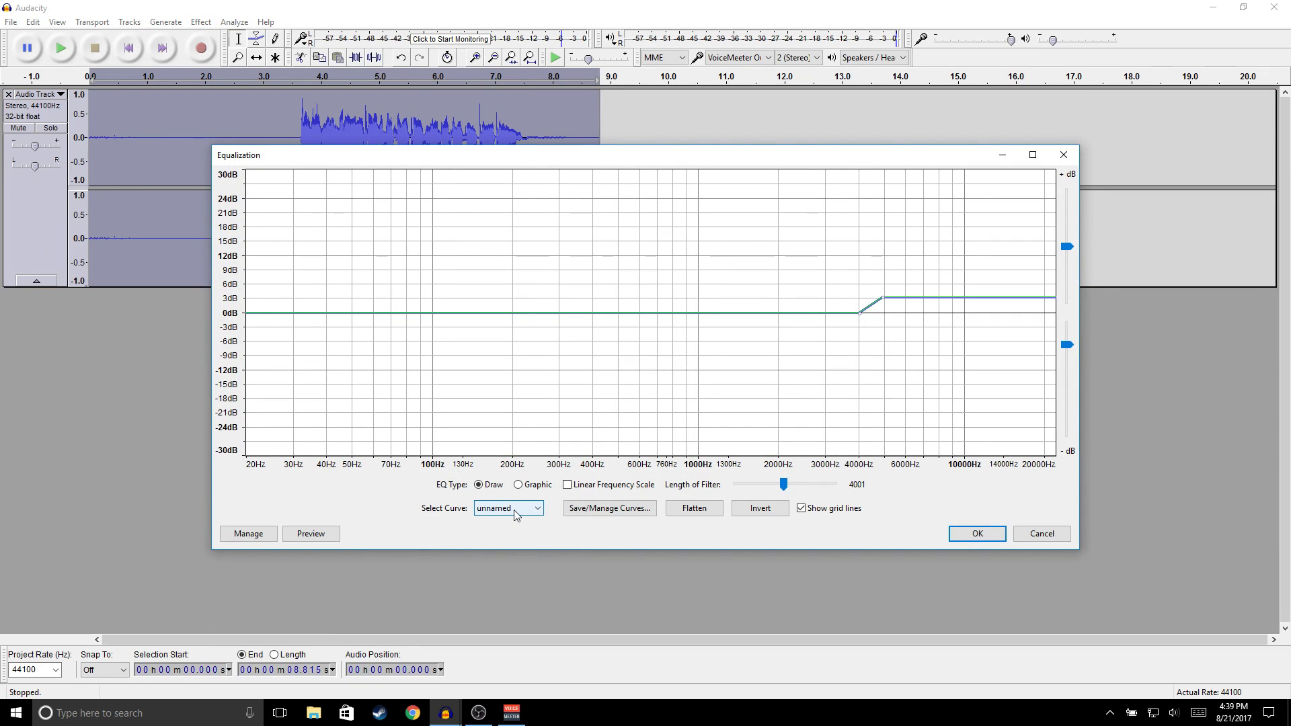
click(516, 508)
click(495, 538)
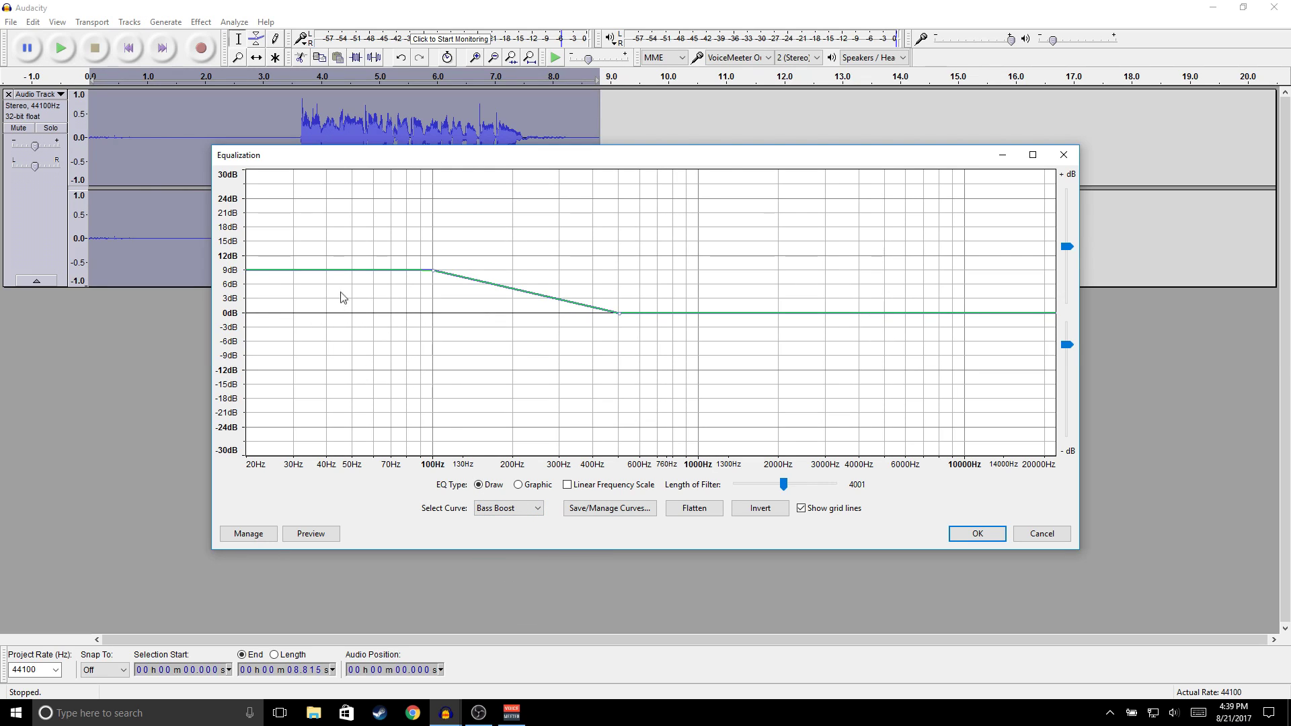
drag(432, 270, 431, 289)
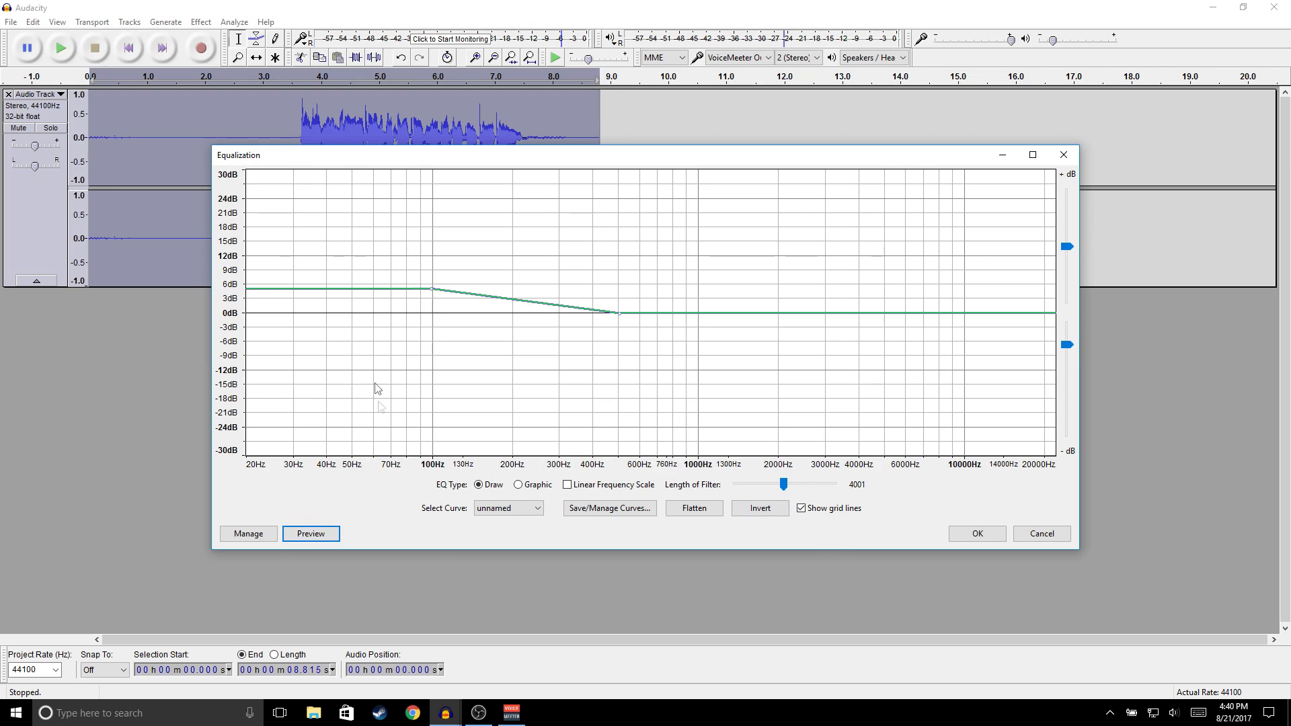
click(982, 539)
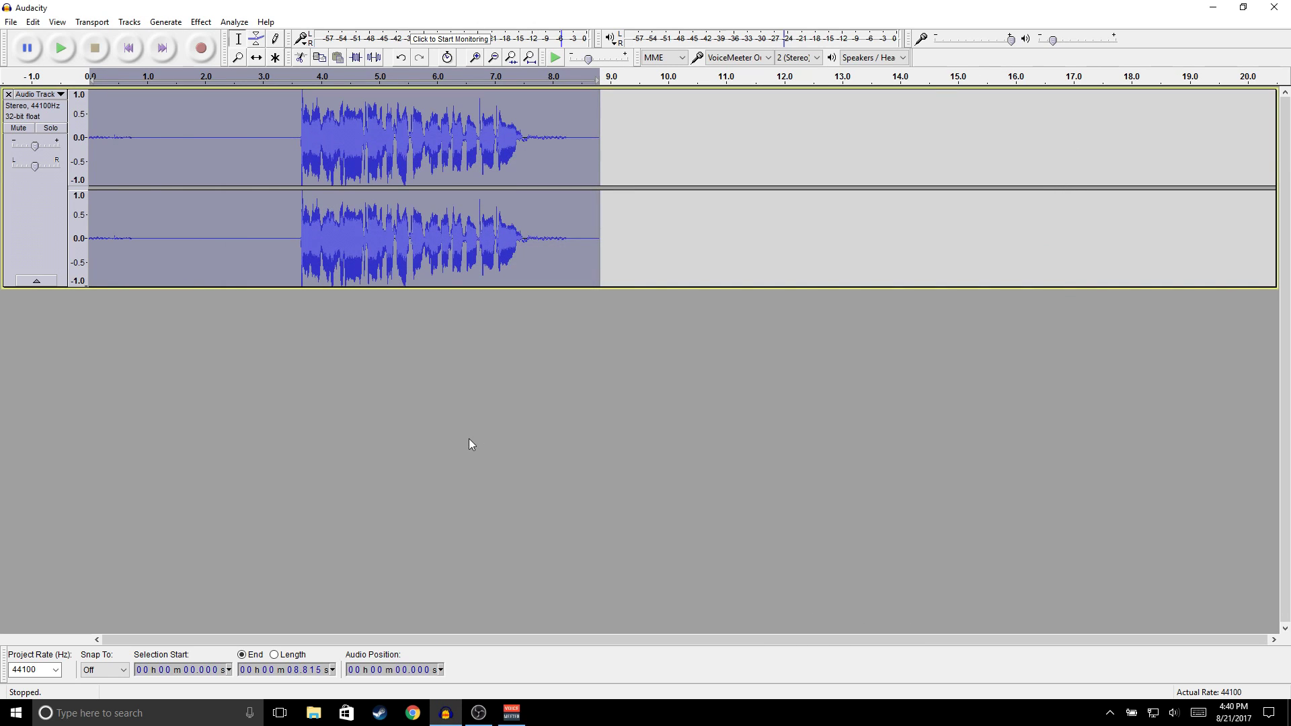
- Apply the Treble Boost equalization curve reduced to about +4 dB, then play the recording back
click(201, 22)
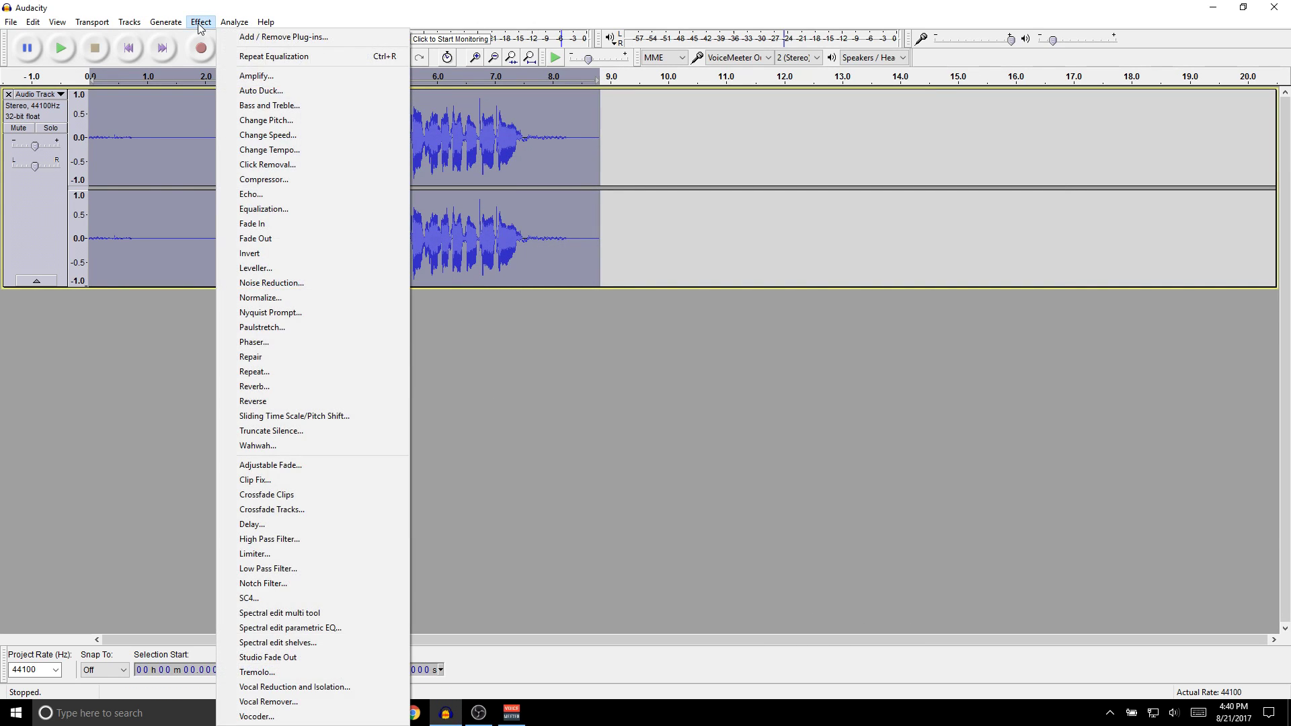
click(252, 209)
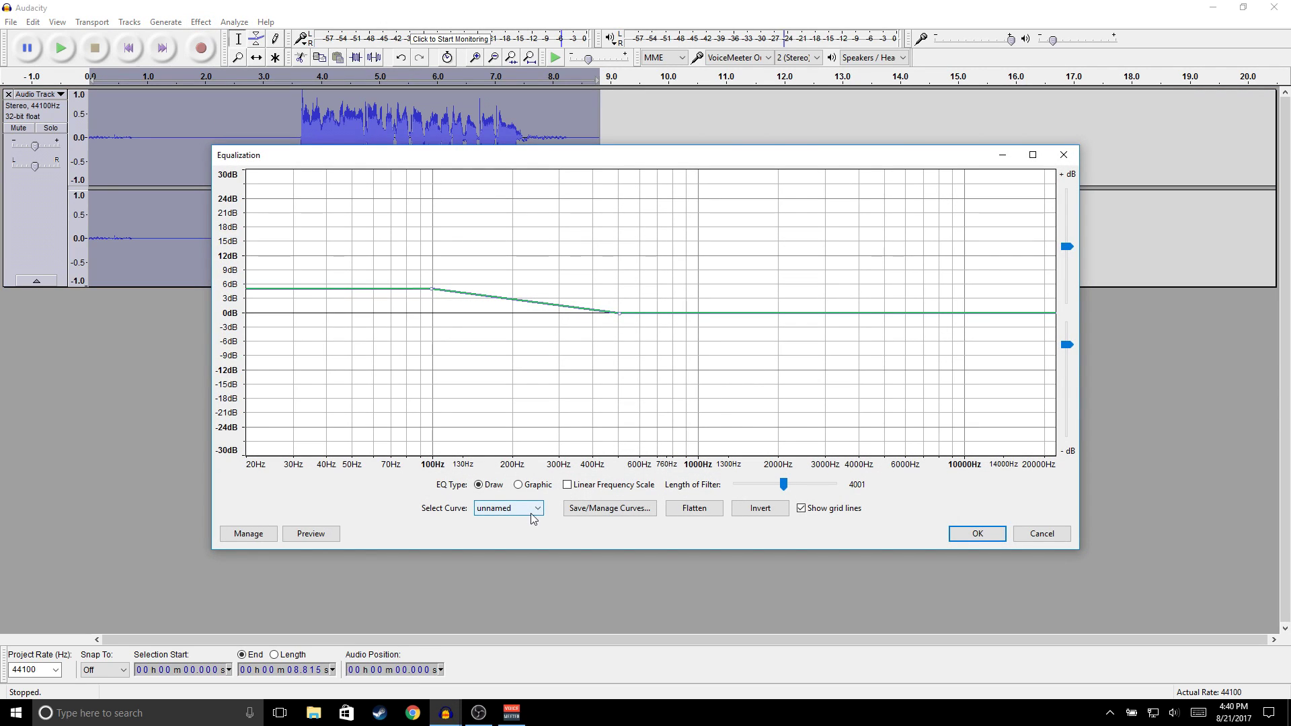
click(531, 514)
click(514, 591)
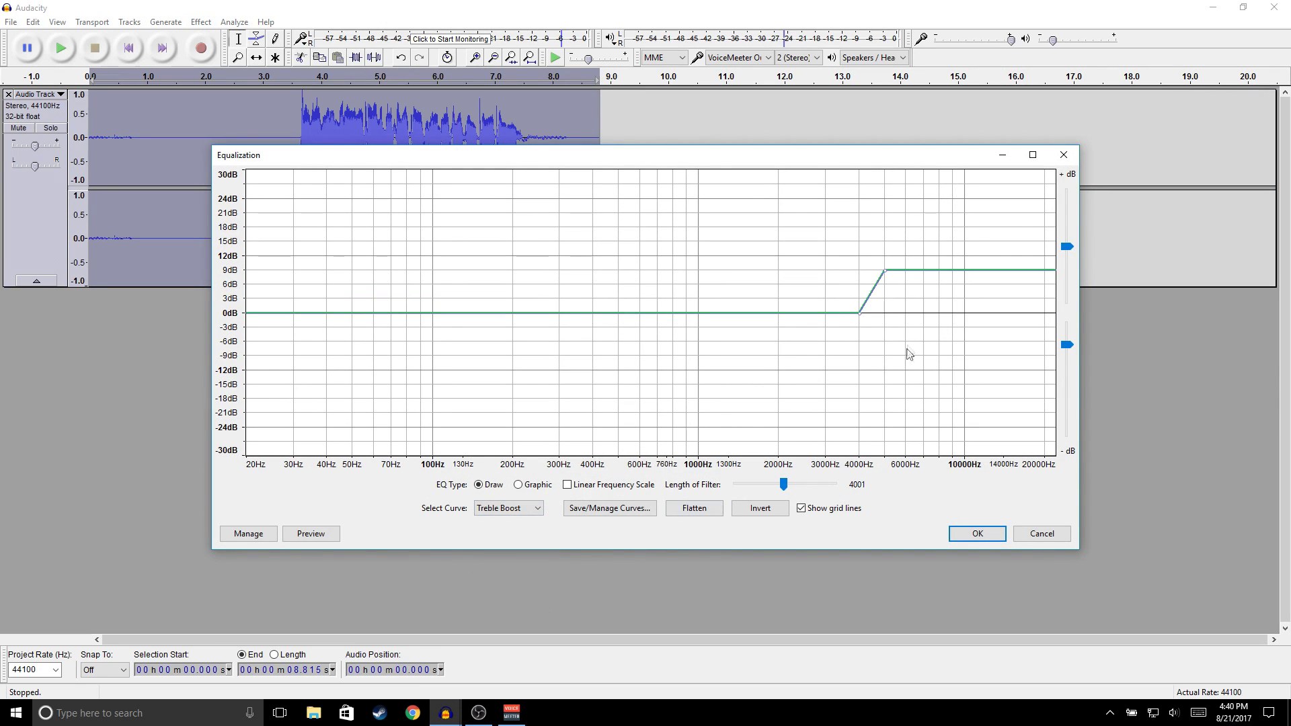
drag(884, 271, 885, 301)
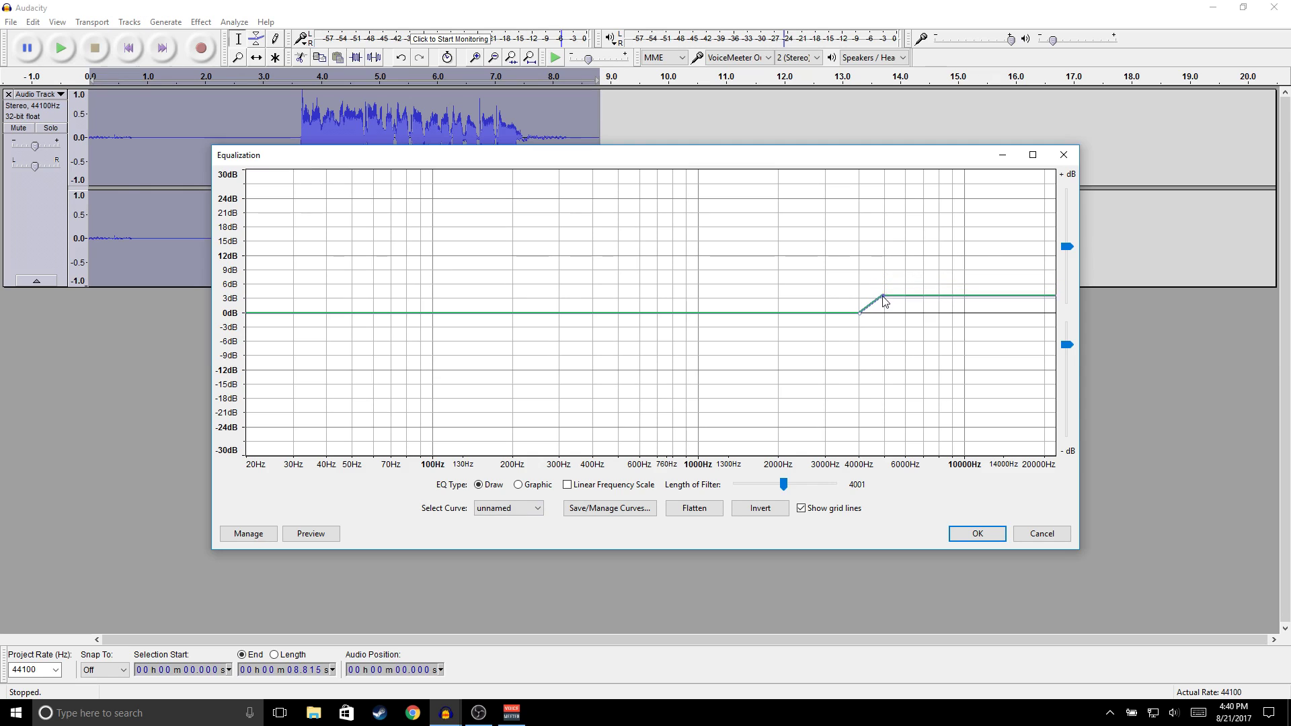
click(977, 535)
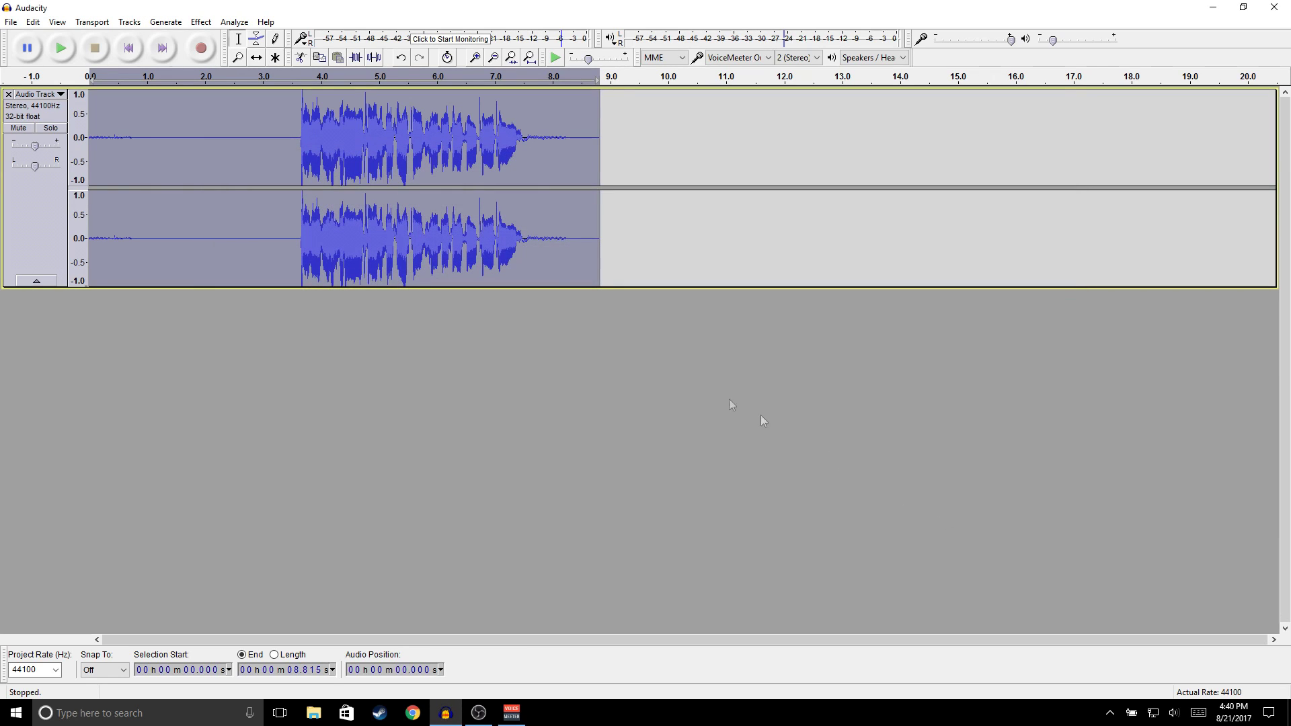
click(59, 51)
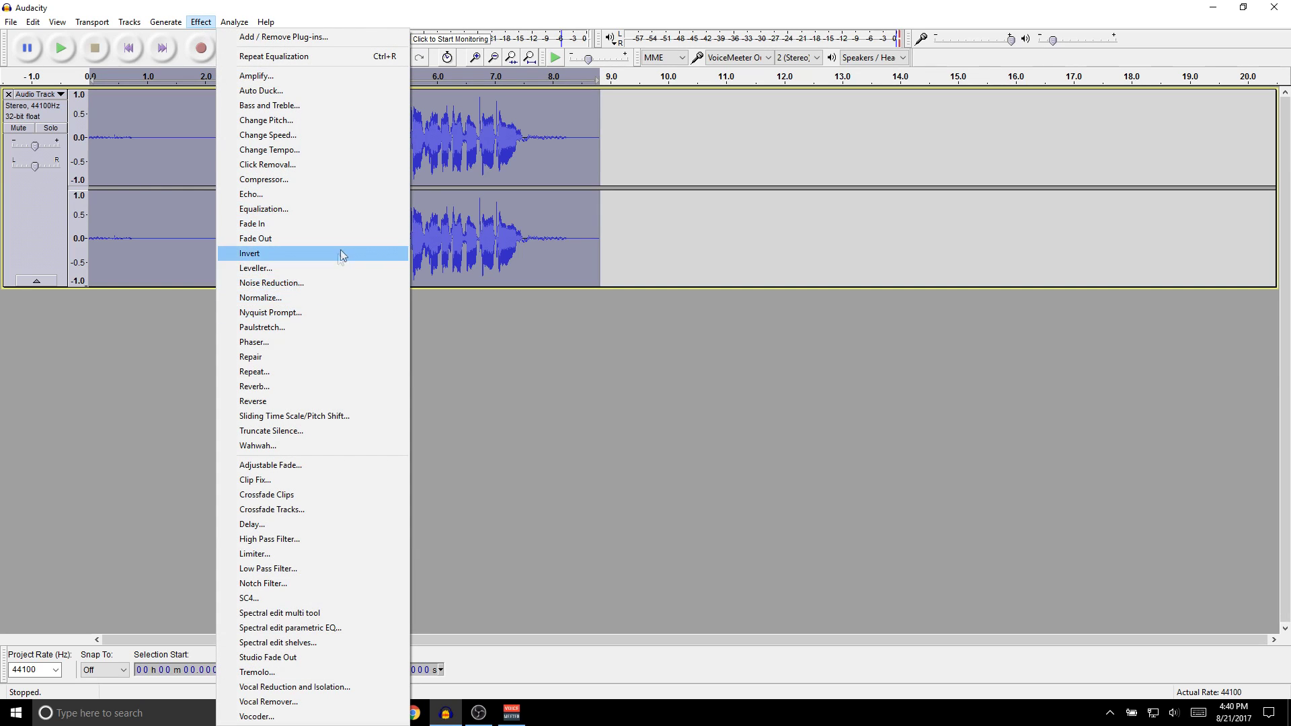
- Normalize to -1.0 dB peak with DC offset removed, then apply a Hard Limit at -4 dB
click(302, 297)
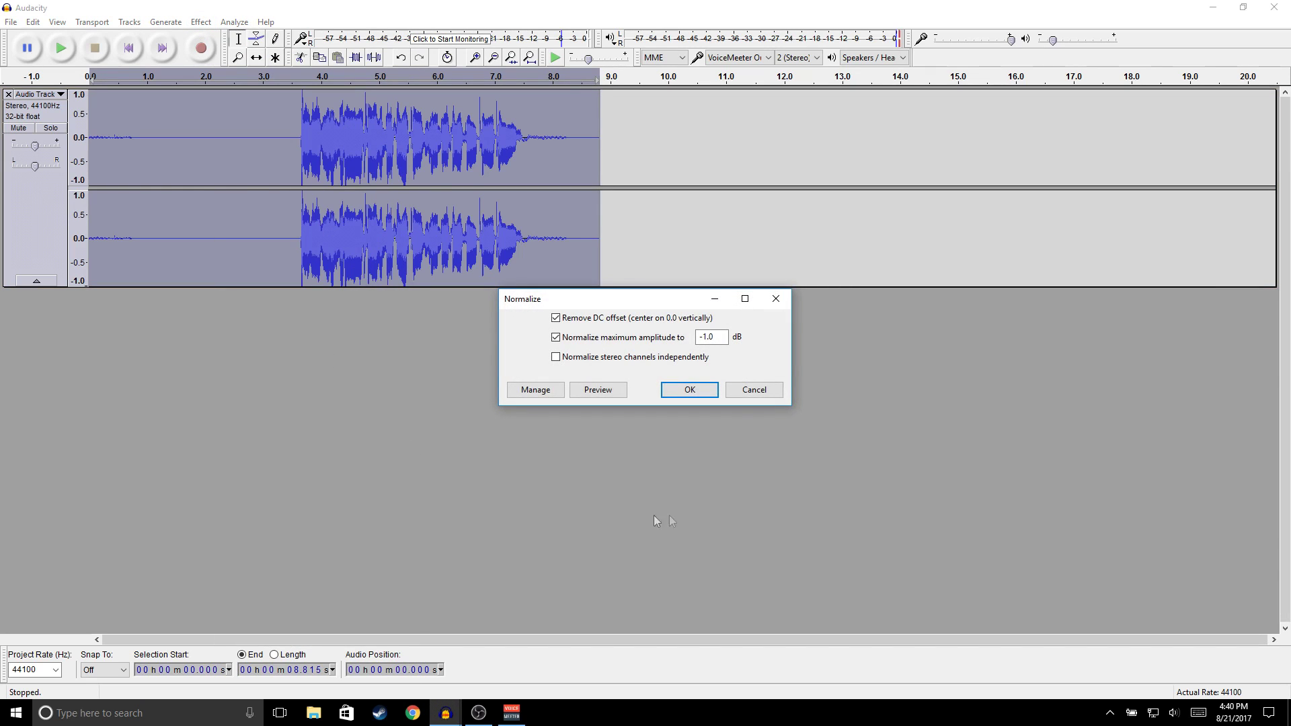
click(700, 388)
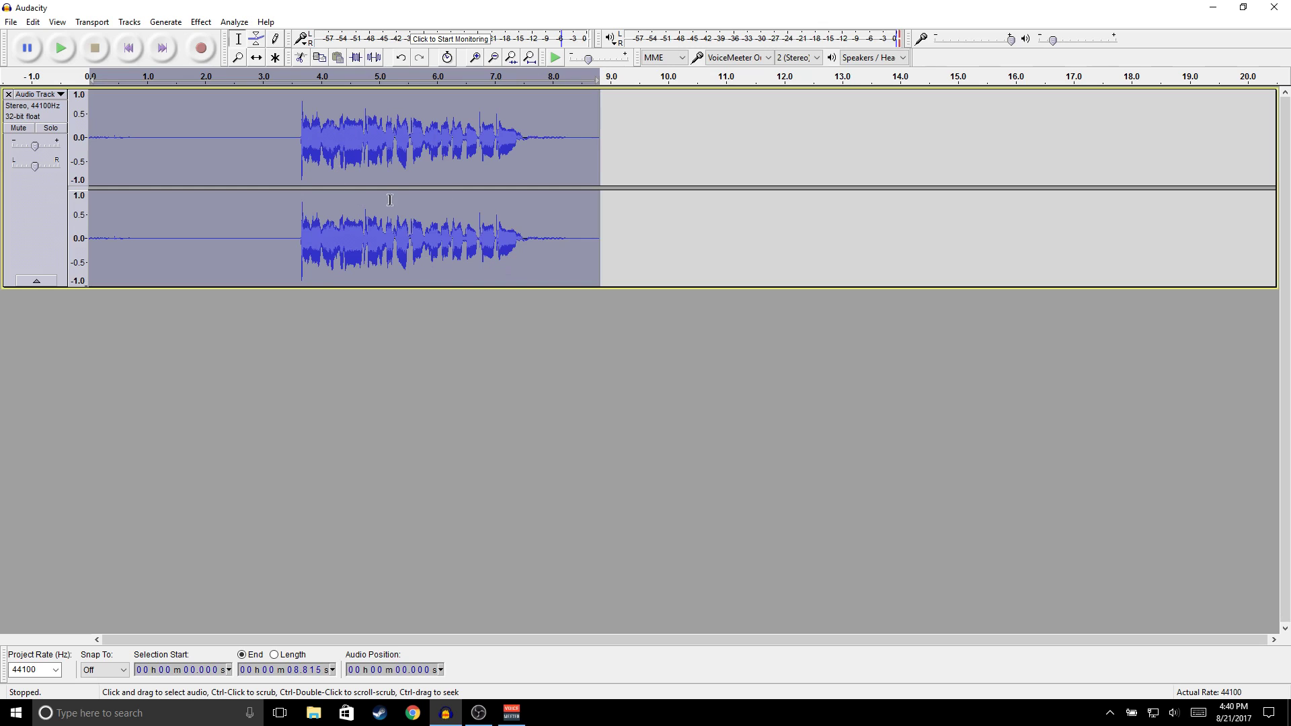
click(201, 22)
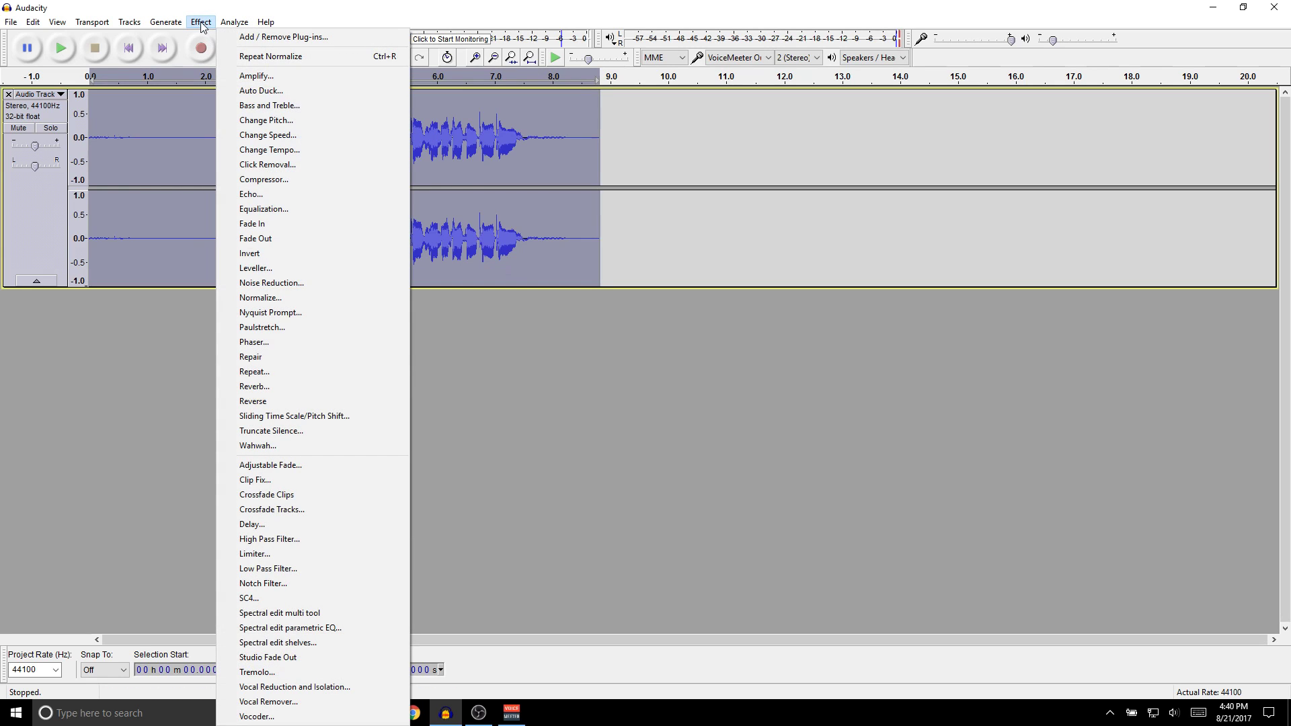
click(255, 553)
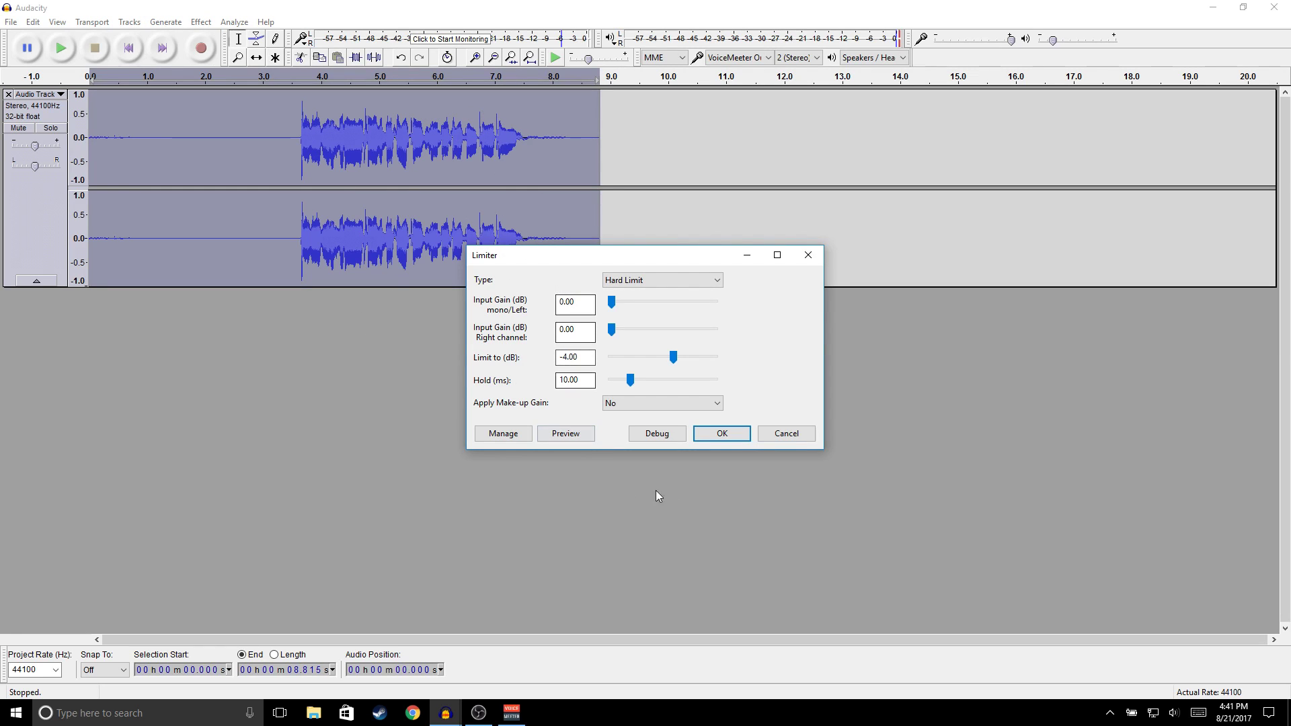
click(721, 435)
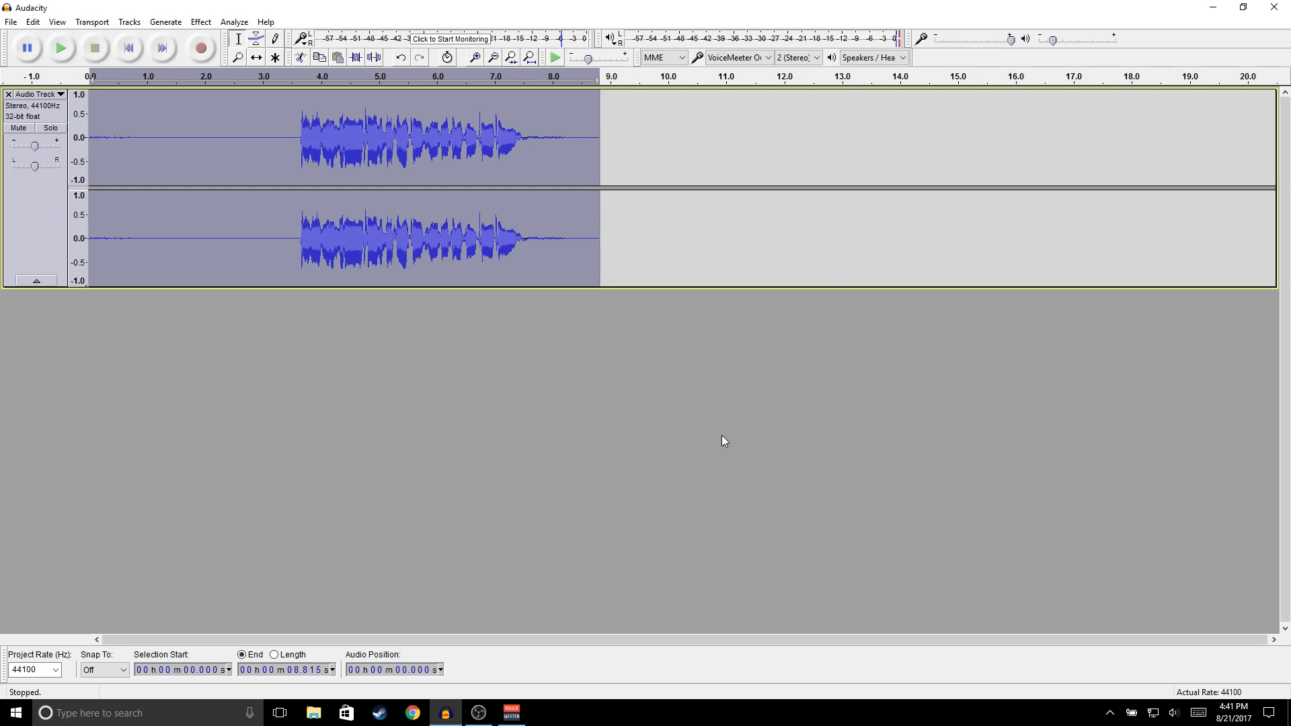
- Play the processed recording starting from 3.471 s in the track
click(289, 150)
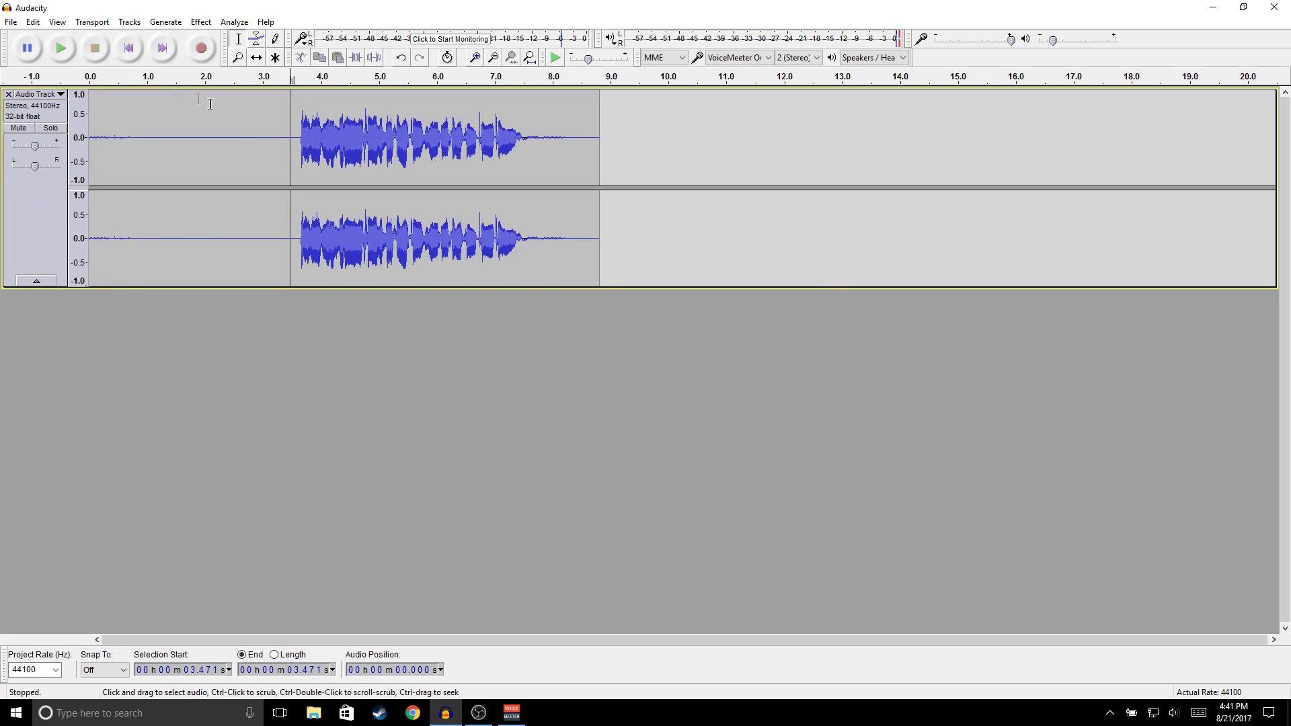
click(61, 49)
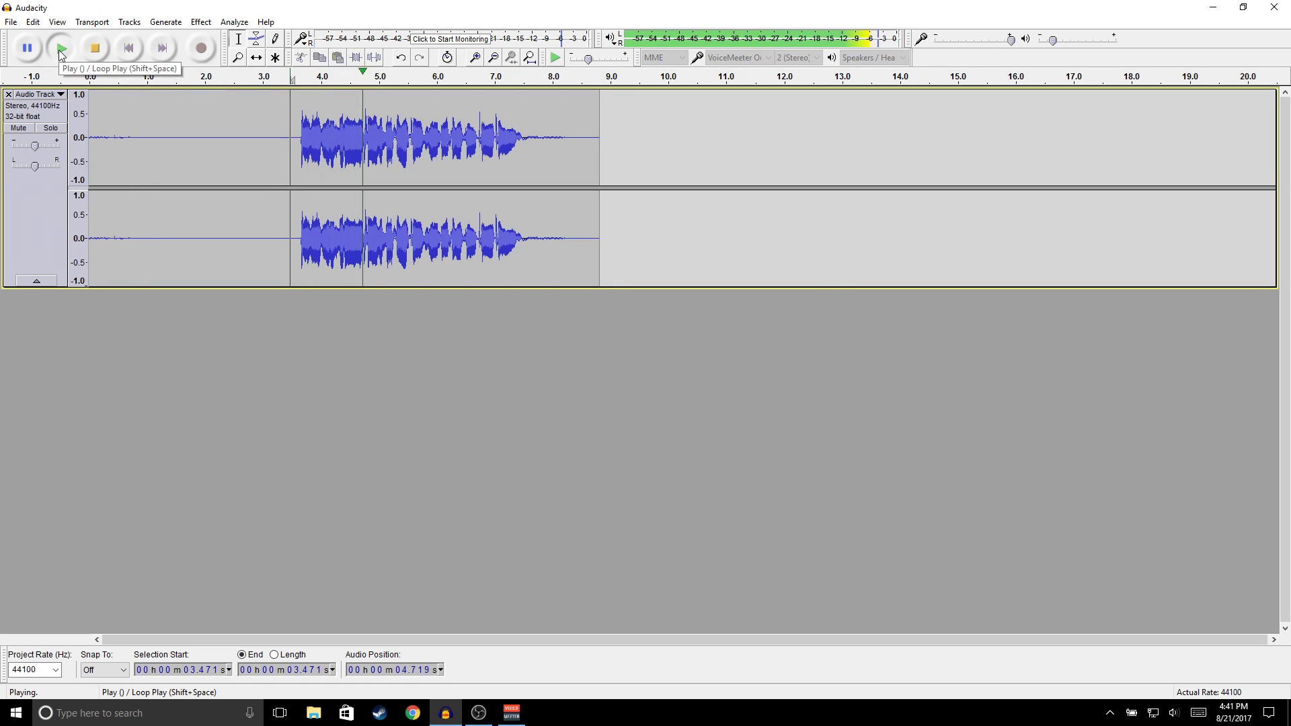